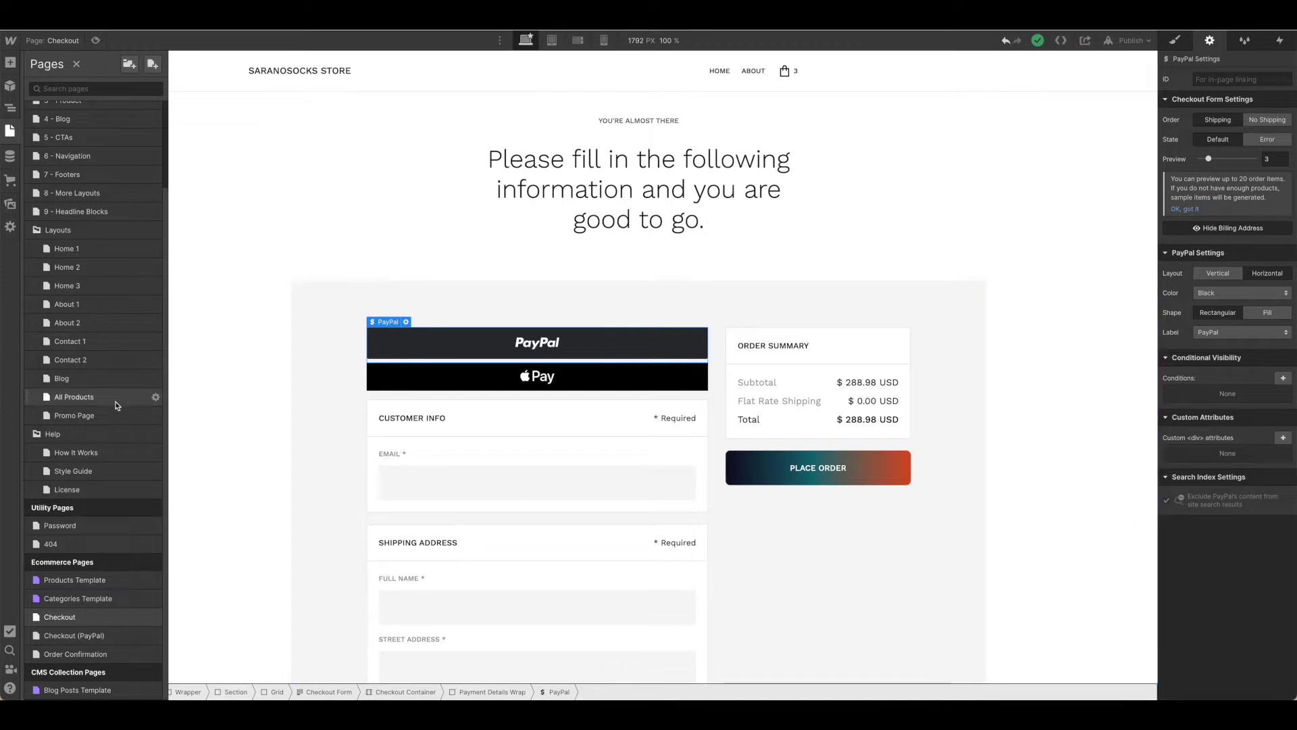
Scroll the Pages panel to the Checkout page under Ecommerce Pages.
scroll(141, 405, "up", 3)
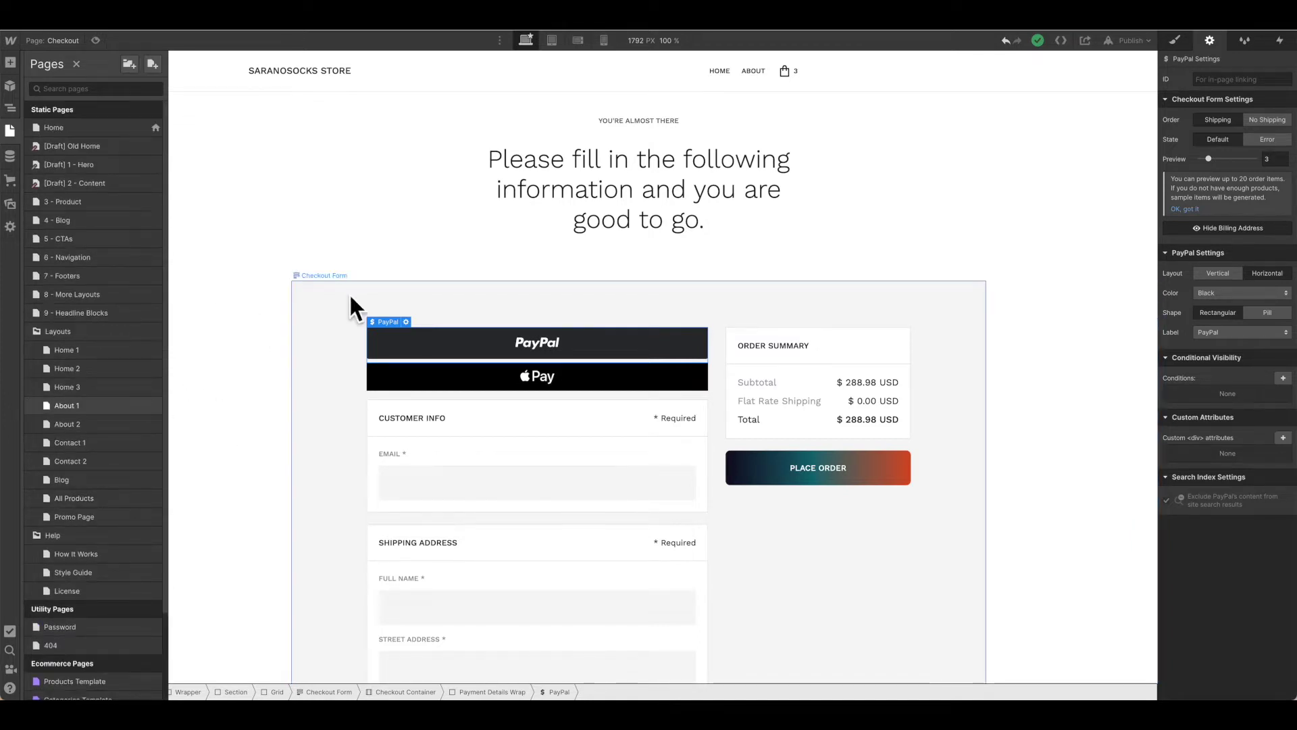
Drag an Additional Info element into the checkout form just above Shipping Address.
left_click(11, 64)
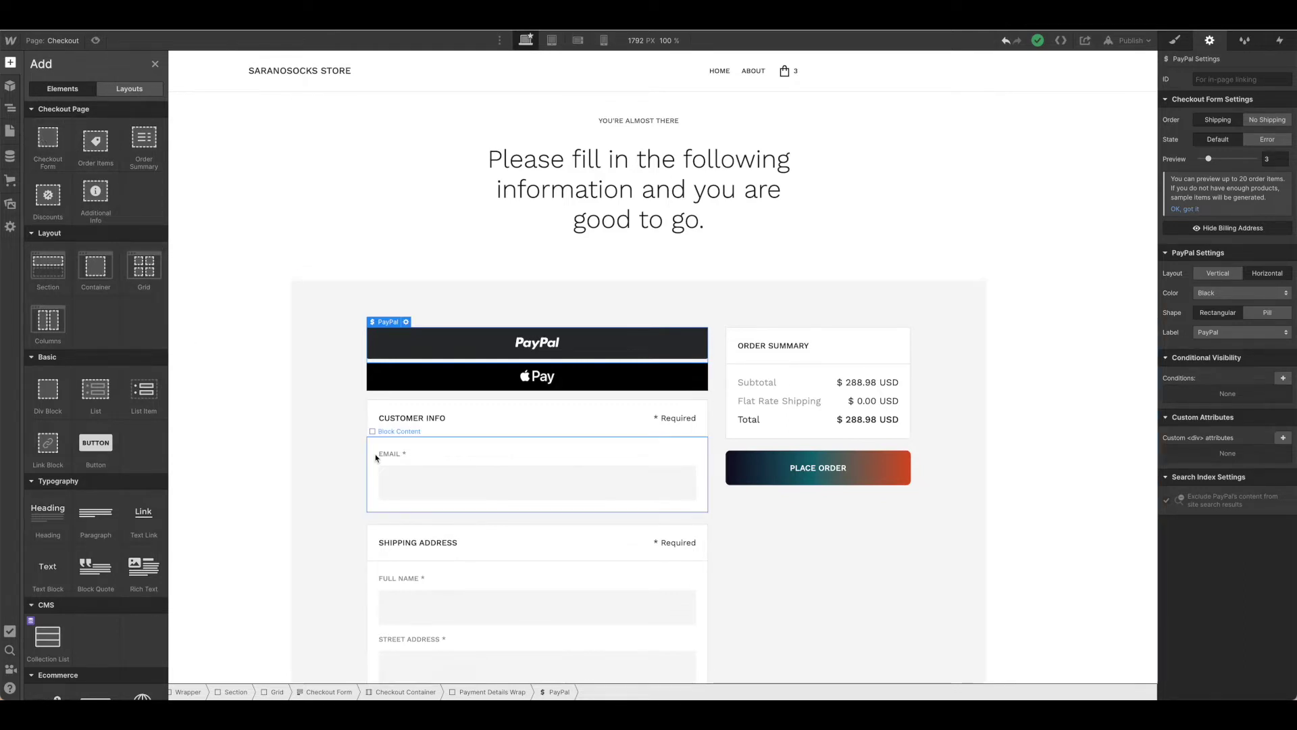
scroll(405, 459, "up", 1)
scroll(442, 461, "down", 1)
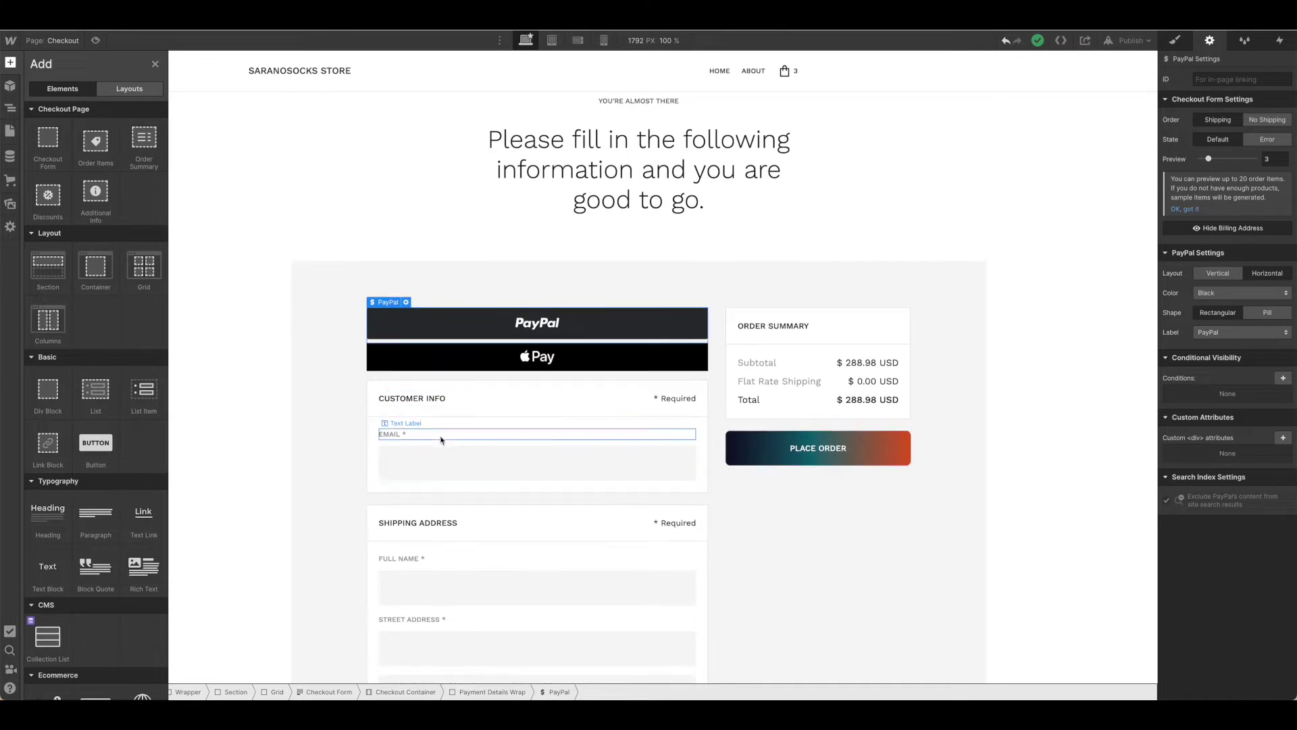
left_click_drag(98, 191, 397, 495)
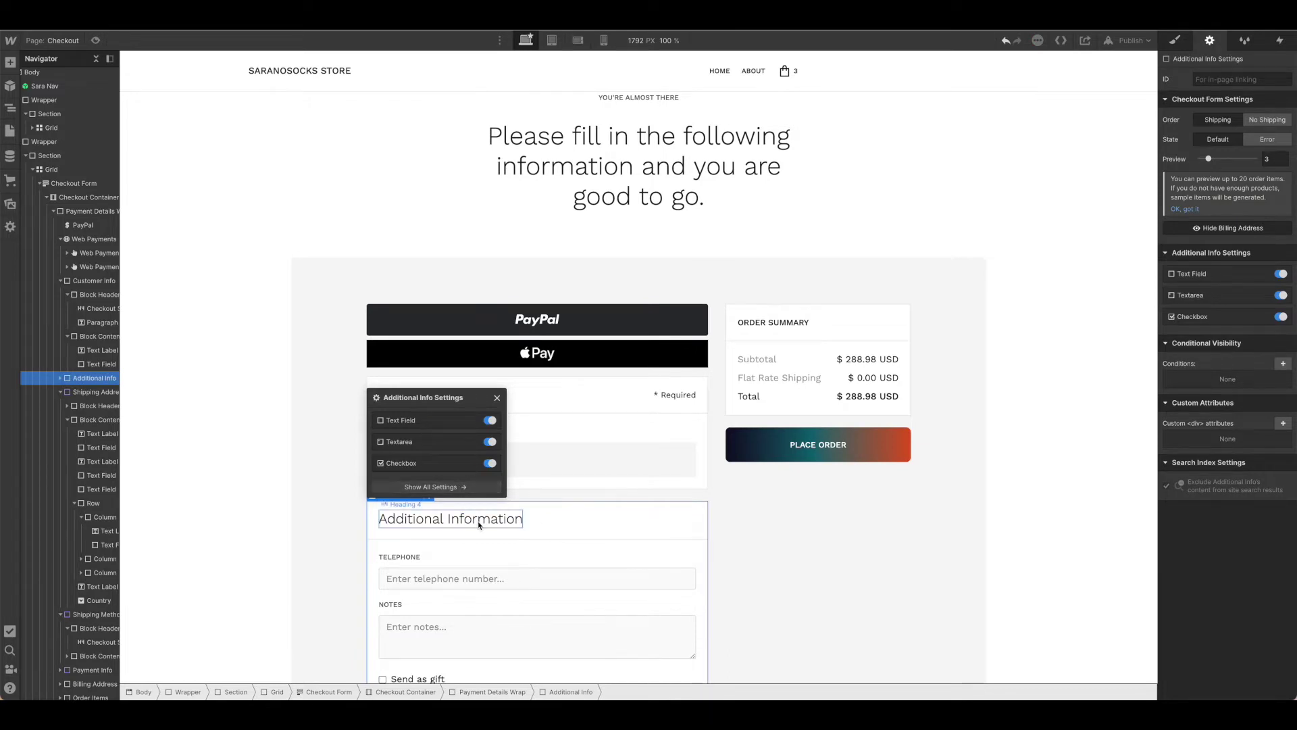
Keep the Text Field, Textarea and Checkbox inputs enabled and close the Additional Info Settings.
scroll(466, 531, "down", 1)
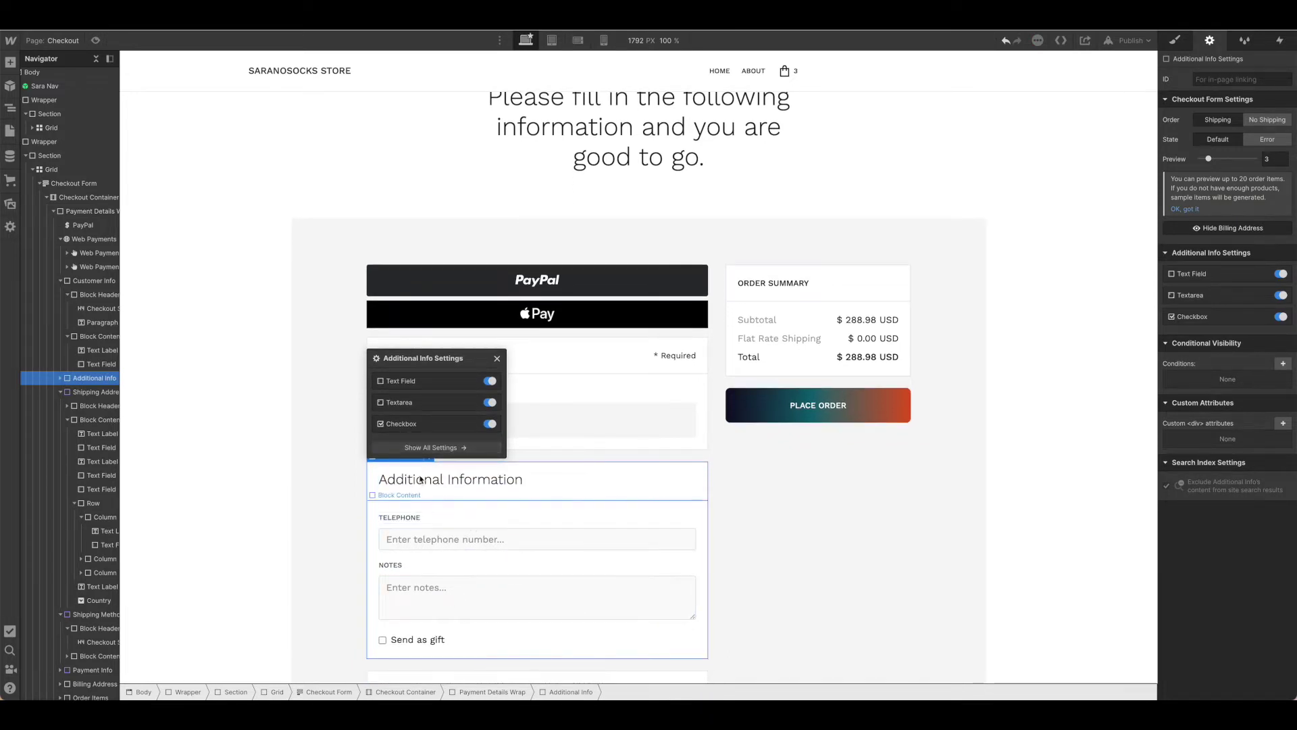
left_click(451, 448)
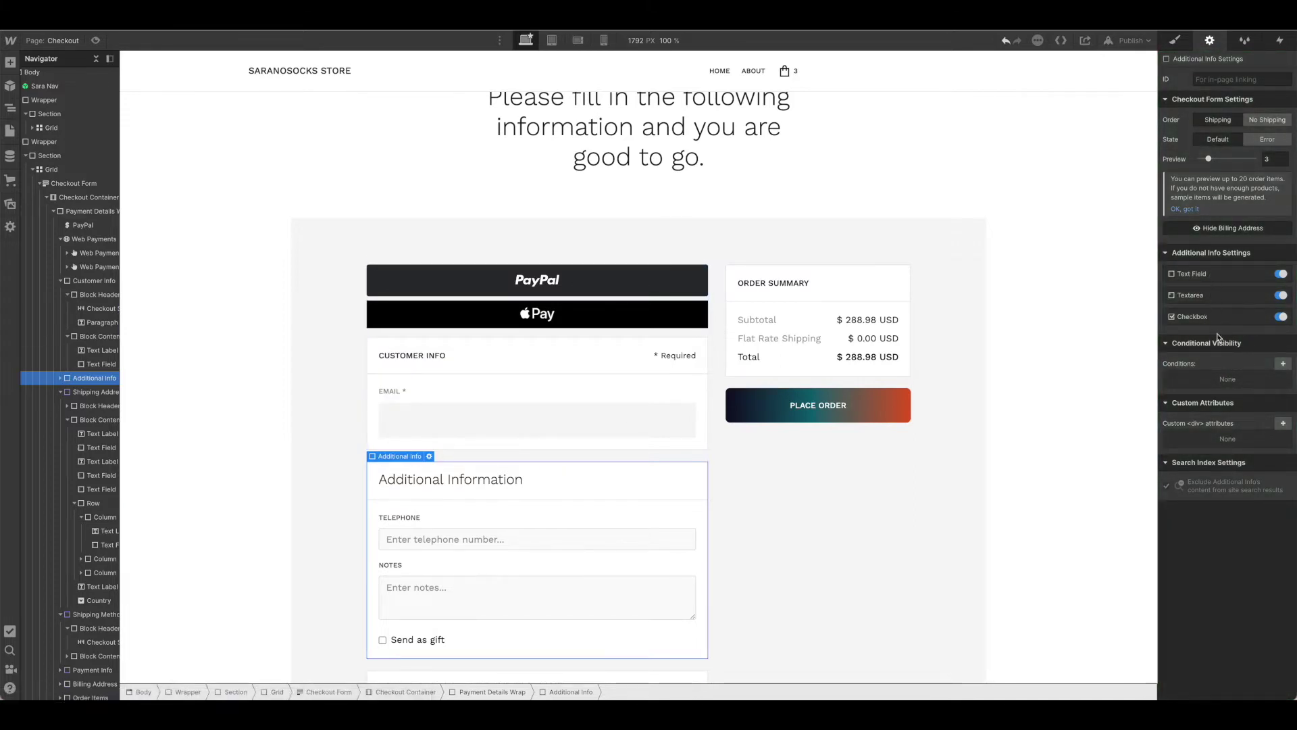
Change the TELEPHONE field label text to FIRST NAME.
left_click(418, 527)
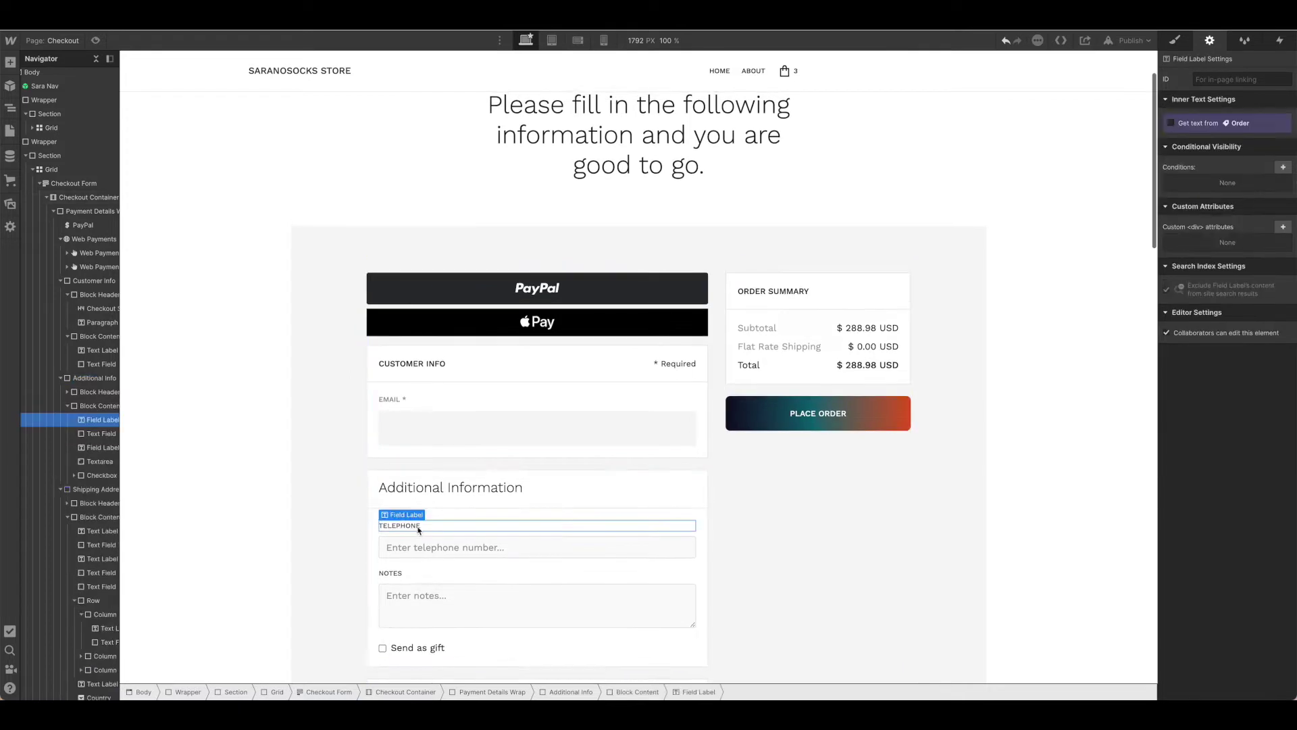
double_click(419, 527)
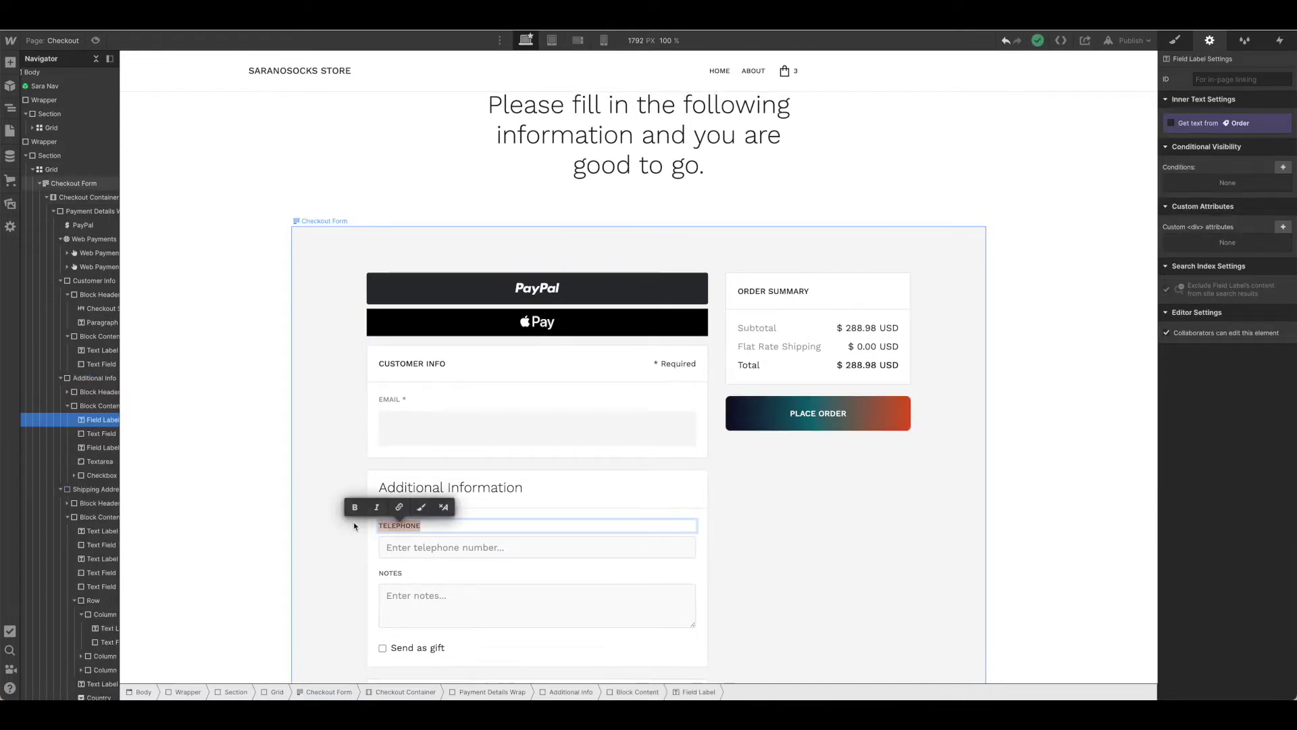
type("FIRST NAME")
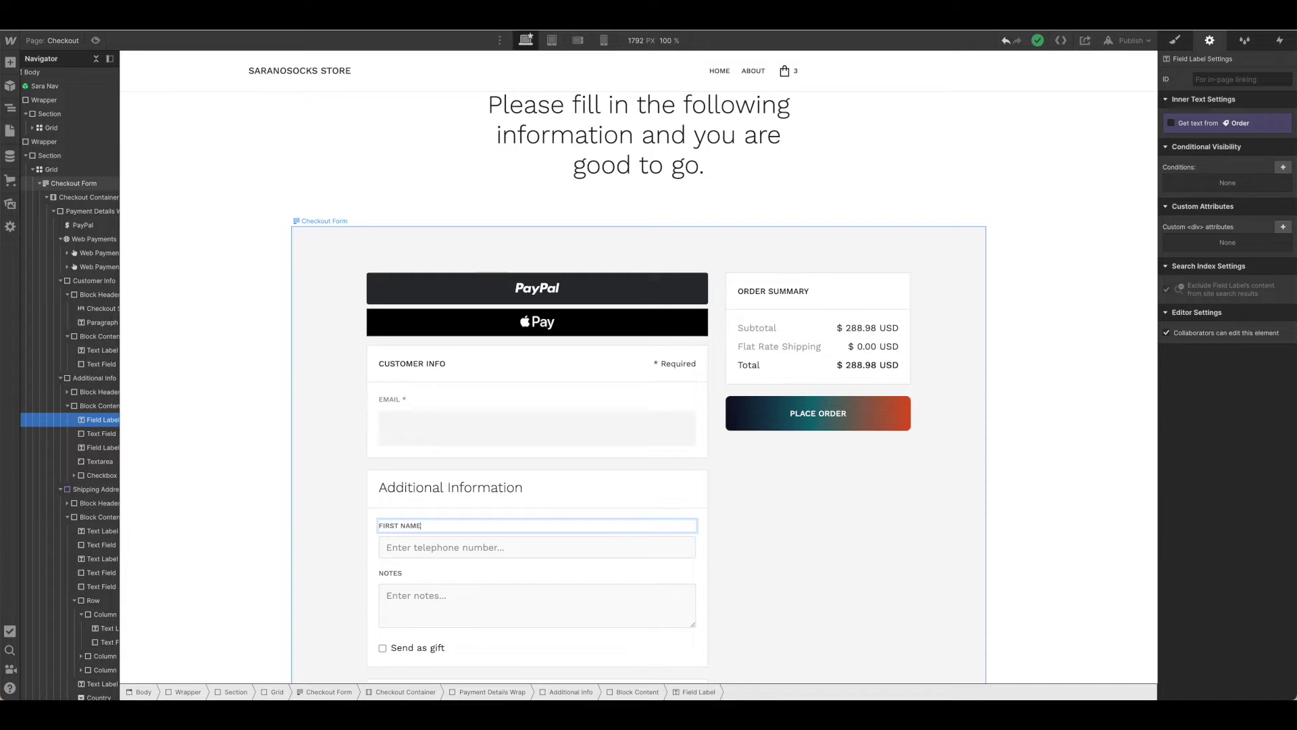
key("Escape")
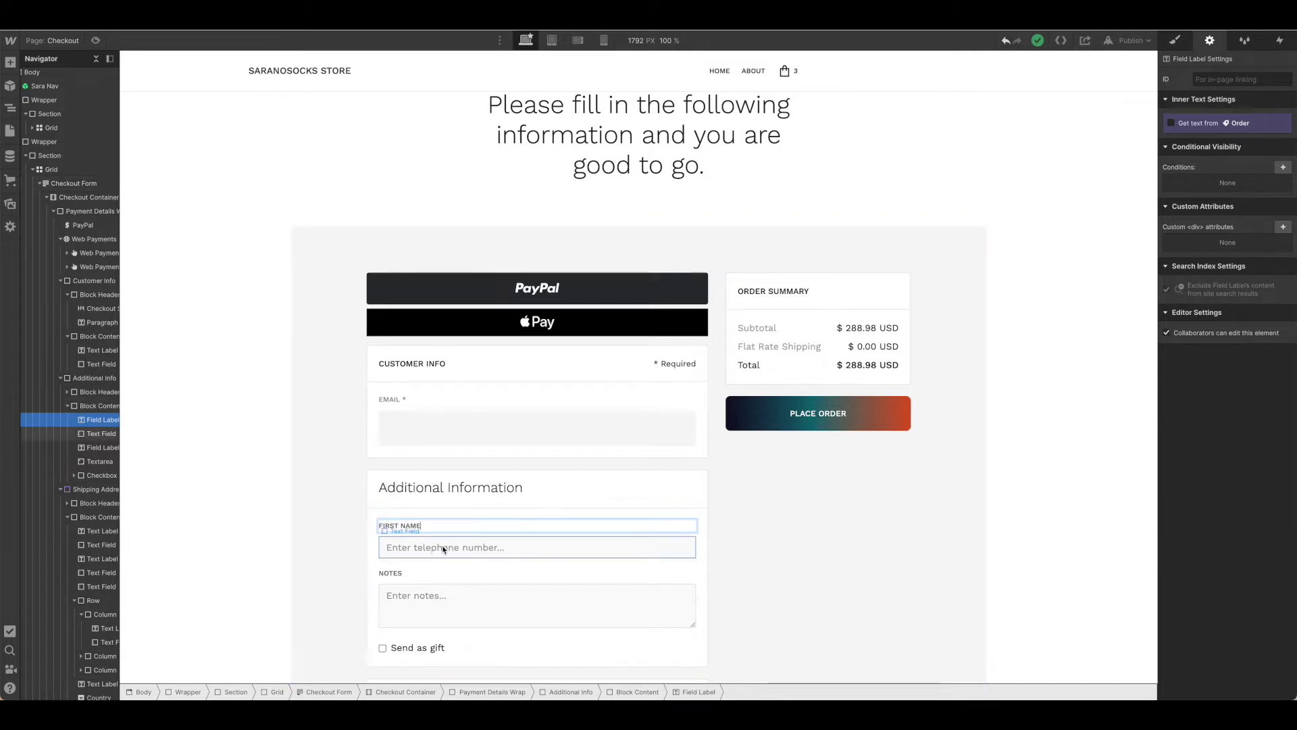
left_click(434, 546)
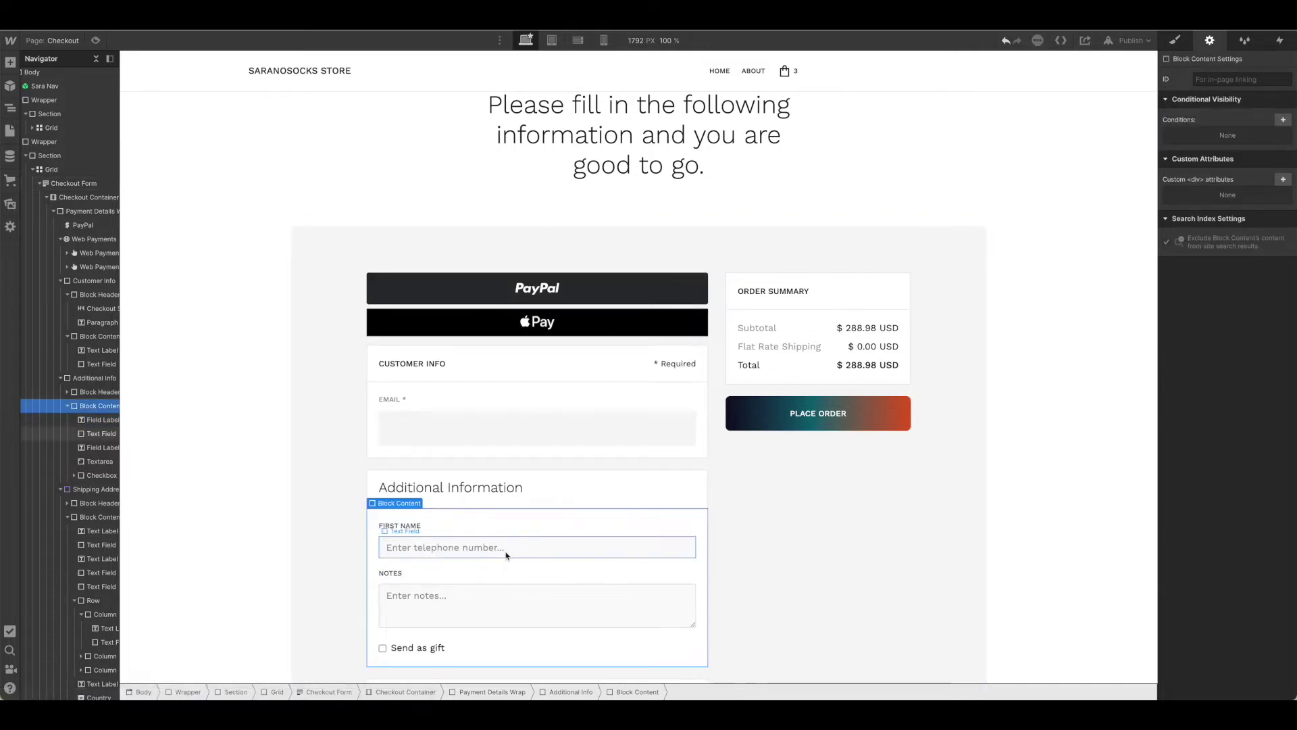
Give the first-name input the placeholder 'Enter first name' and Plain text type, then select Additional Info.
left_click(456, 552)
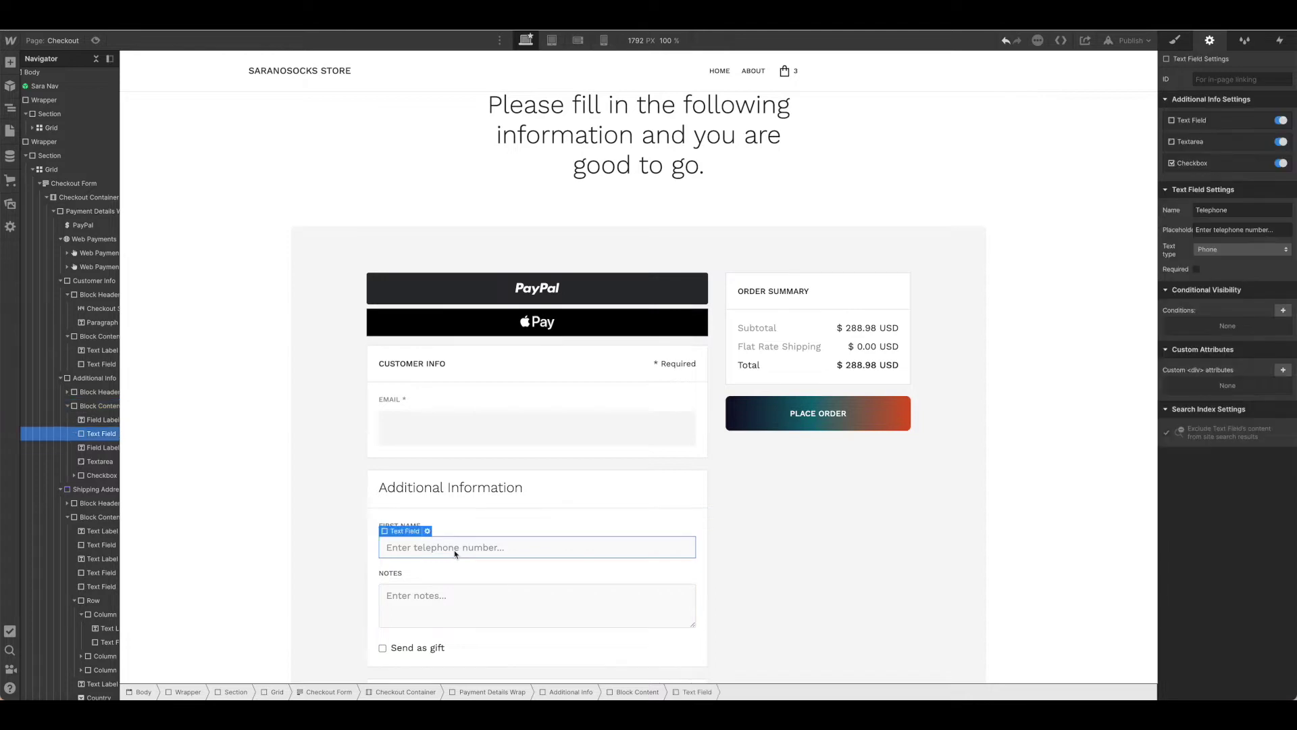
triple_click(1264, 229)
type("Enter")
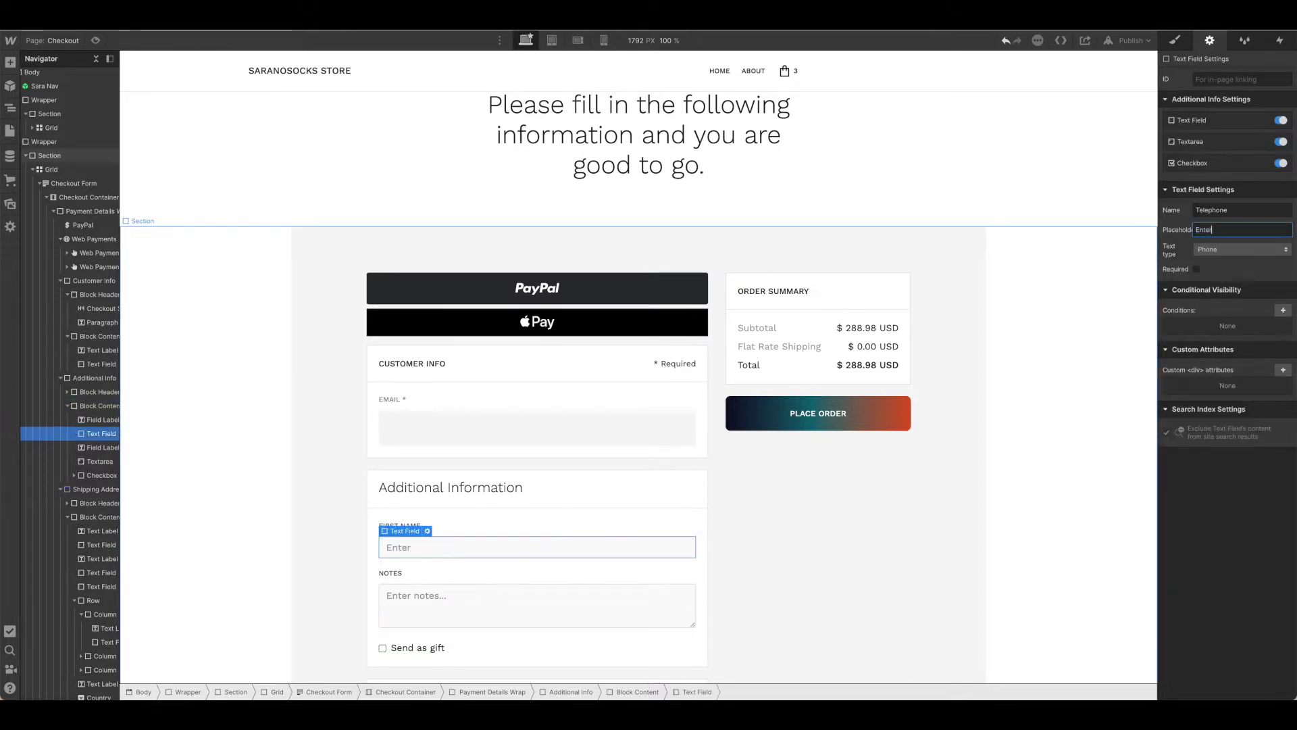
type(" first name")
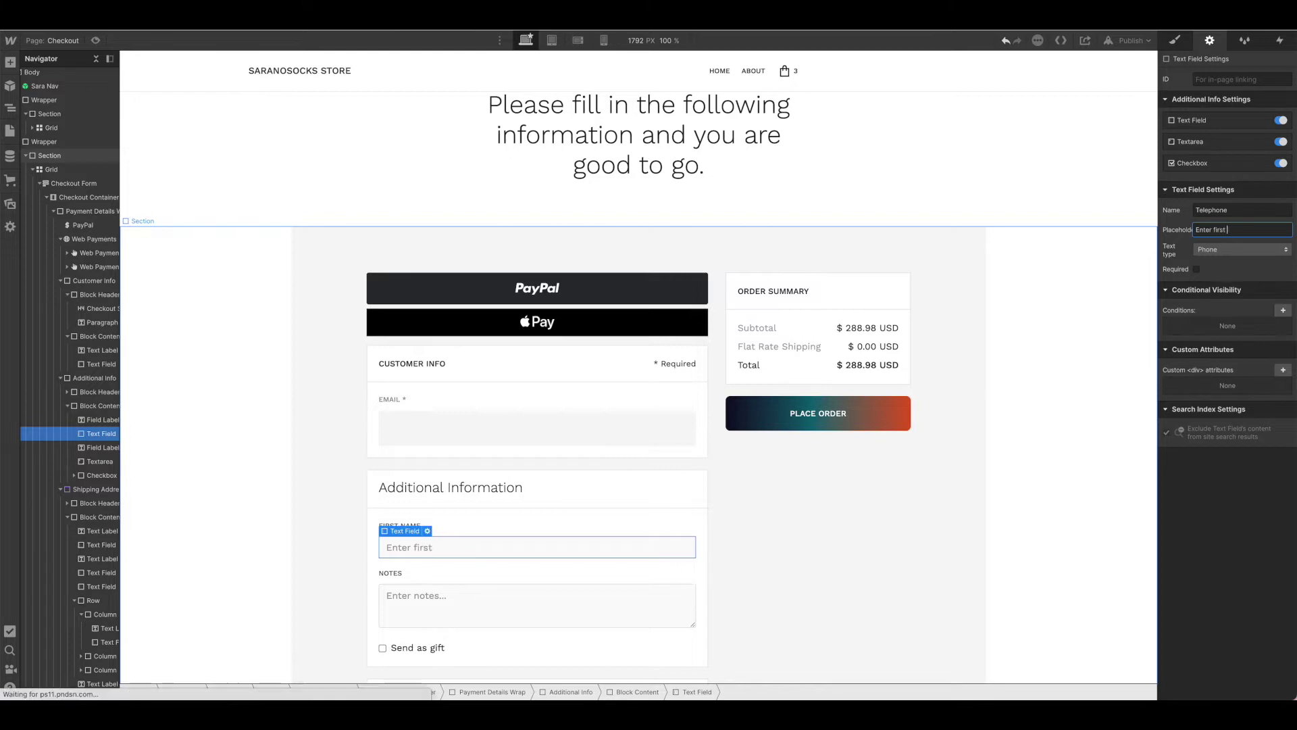
left_click(1247, 251)
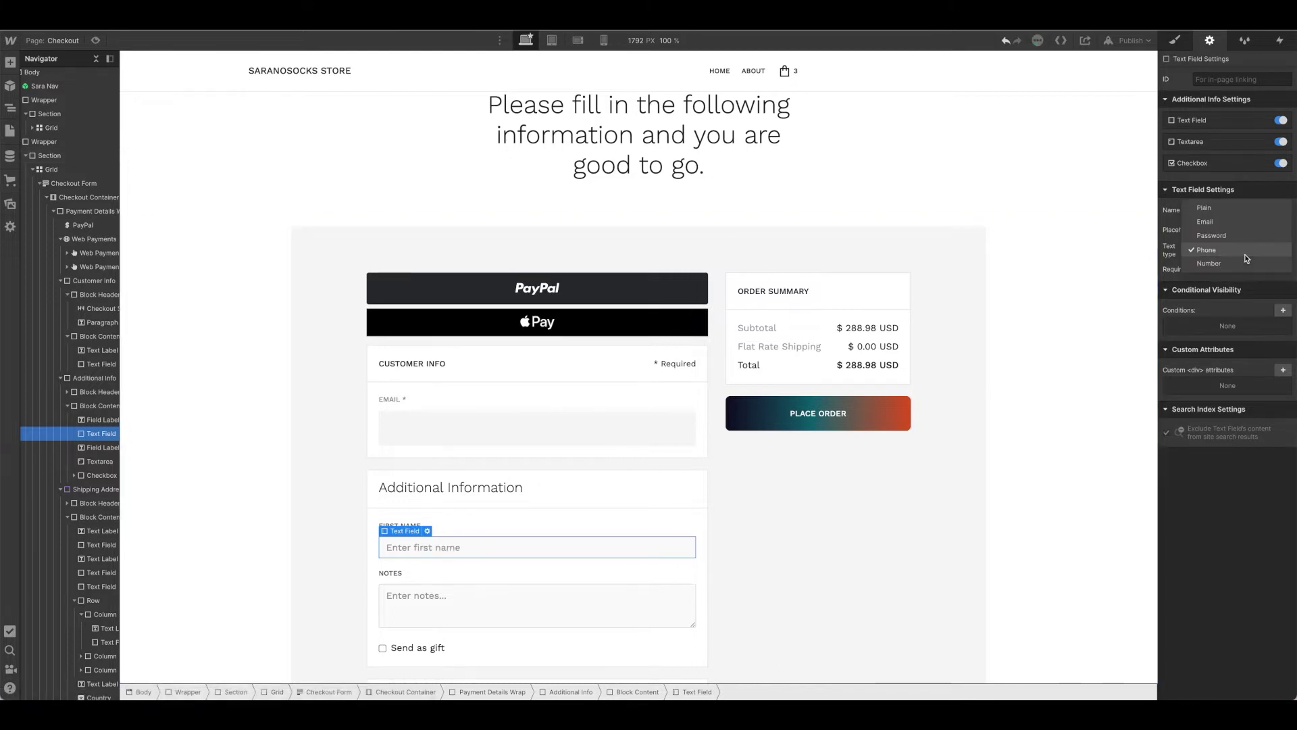
left_click(1217, 206)
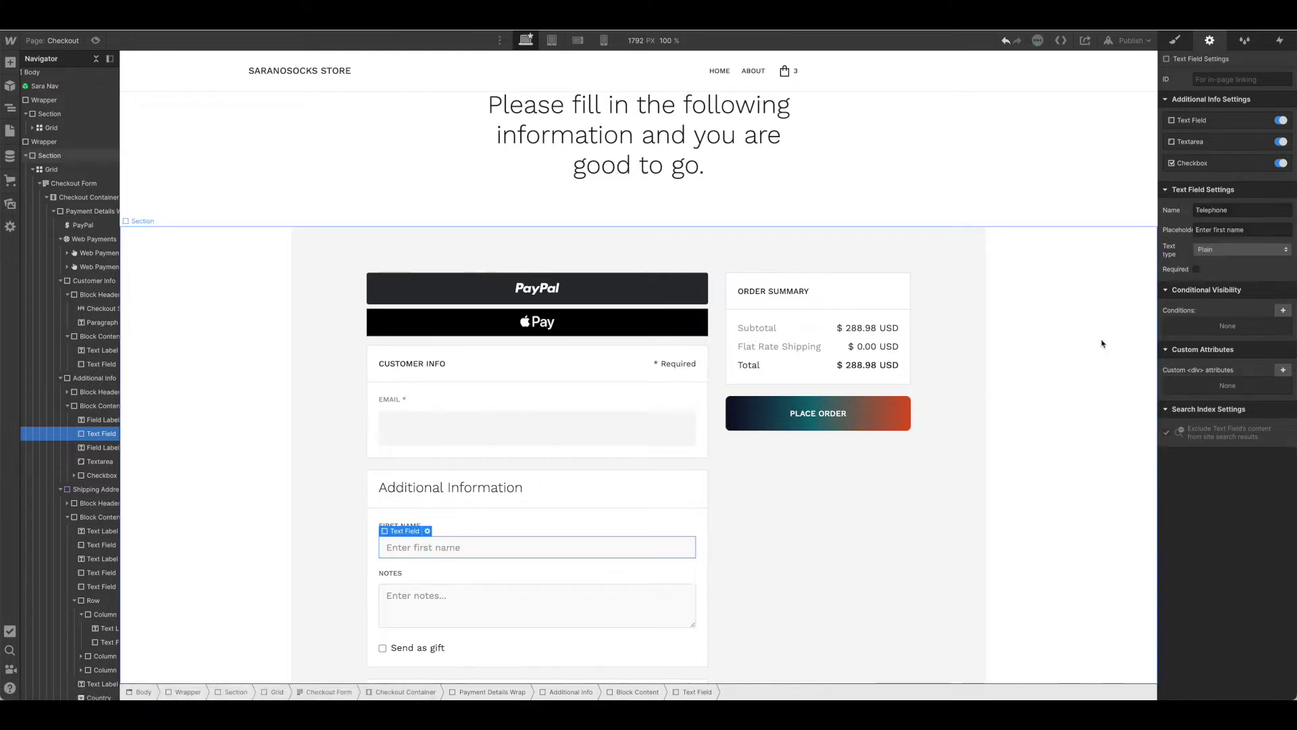
scroll(521, 620, "down", 3)
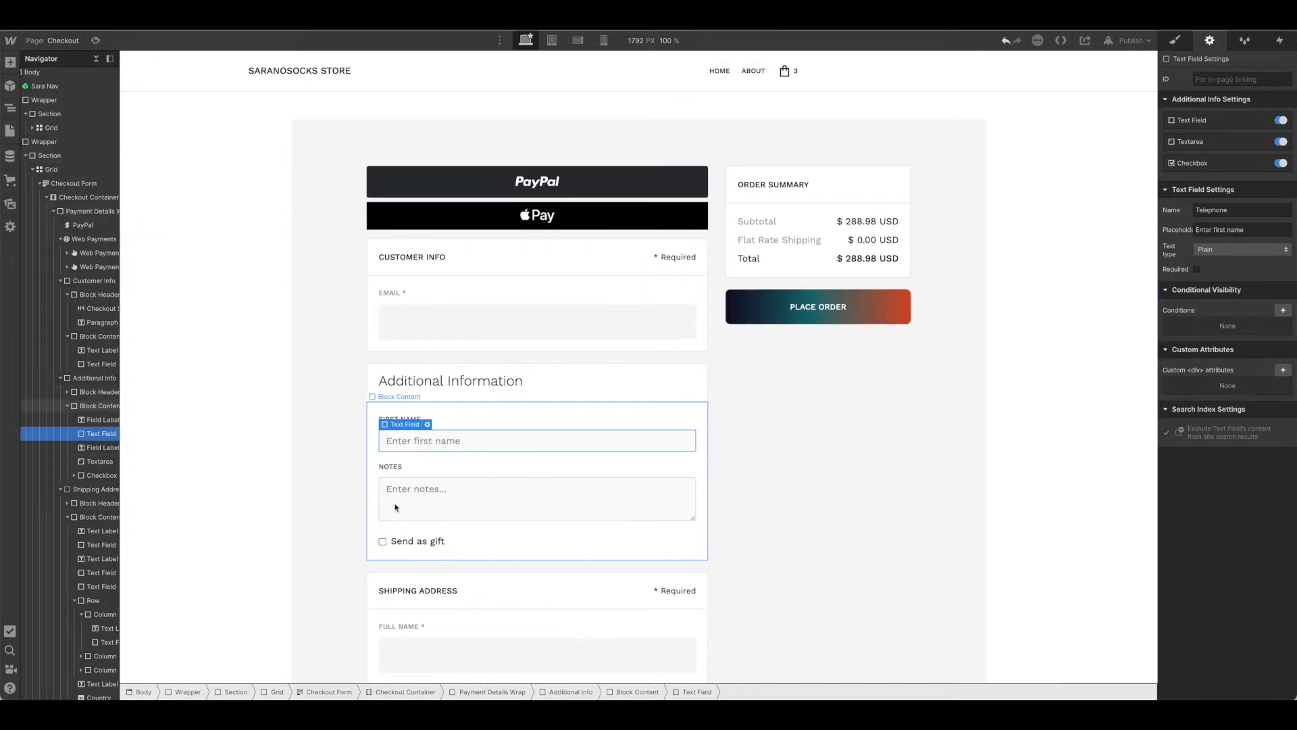
left_click(88, 378)
key("Delete")
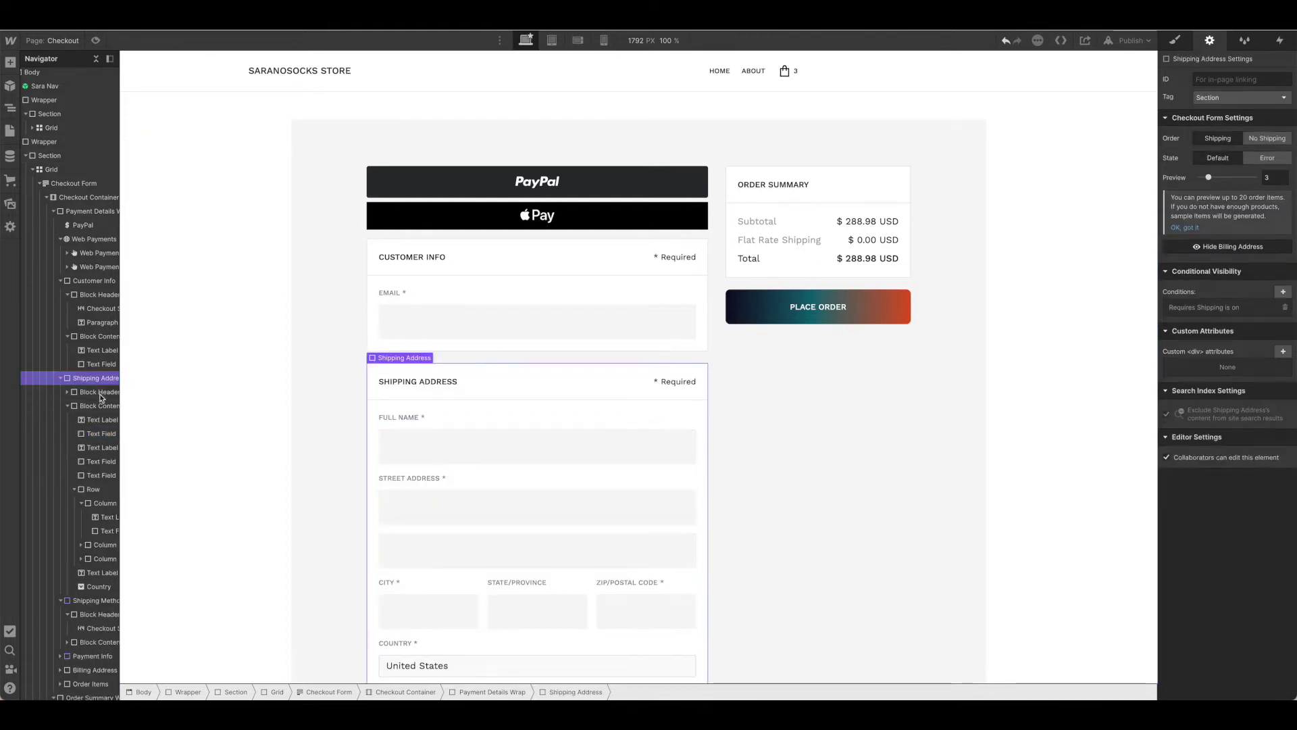
left_click(9, 63)
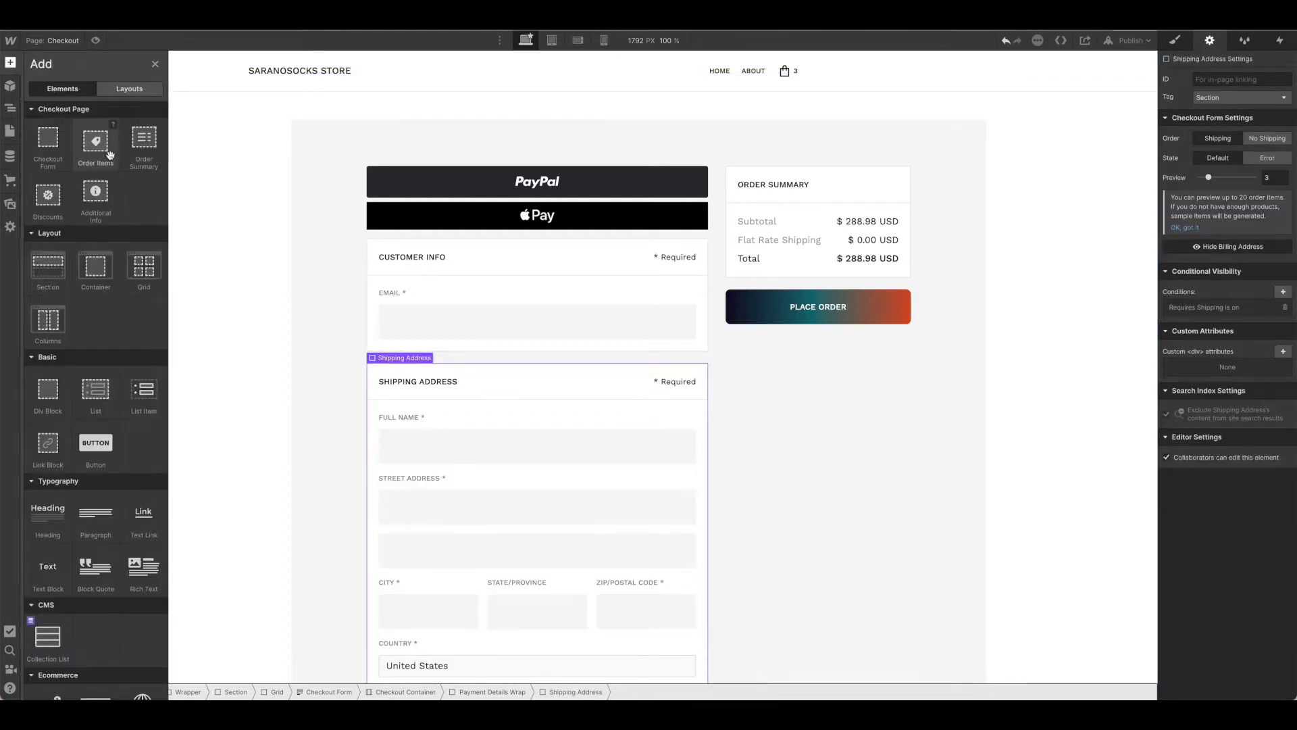
left_click_drag(49, 203, 395, 174)
scroll(567, 313, "up", 4)
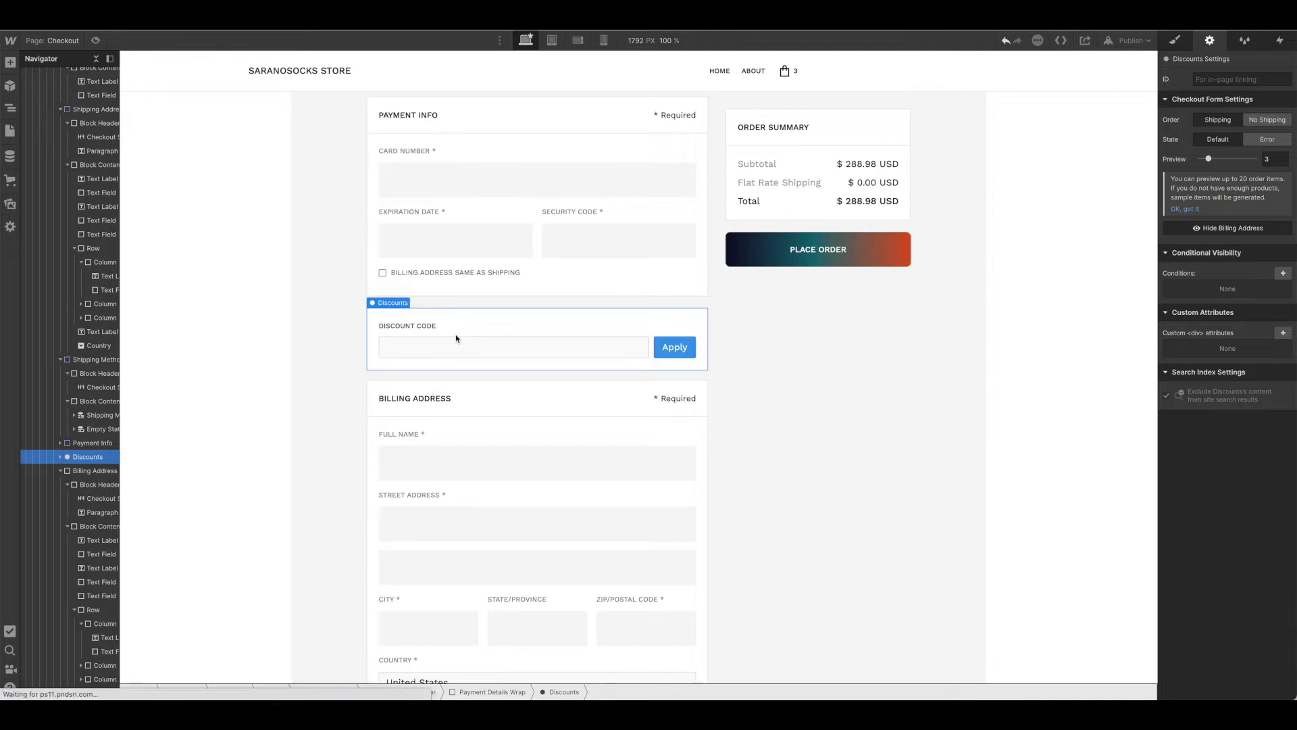
key("Delete")
scroll(459, 348, "up", 10)
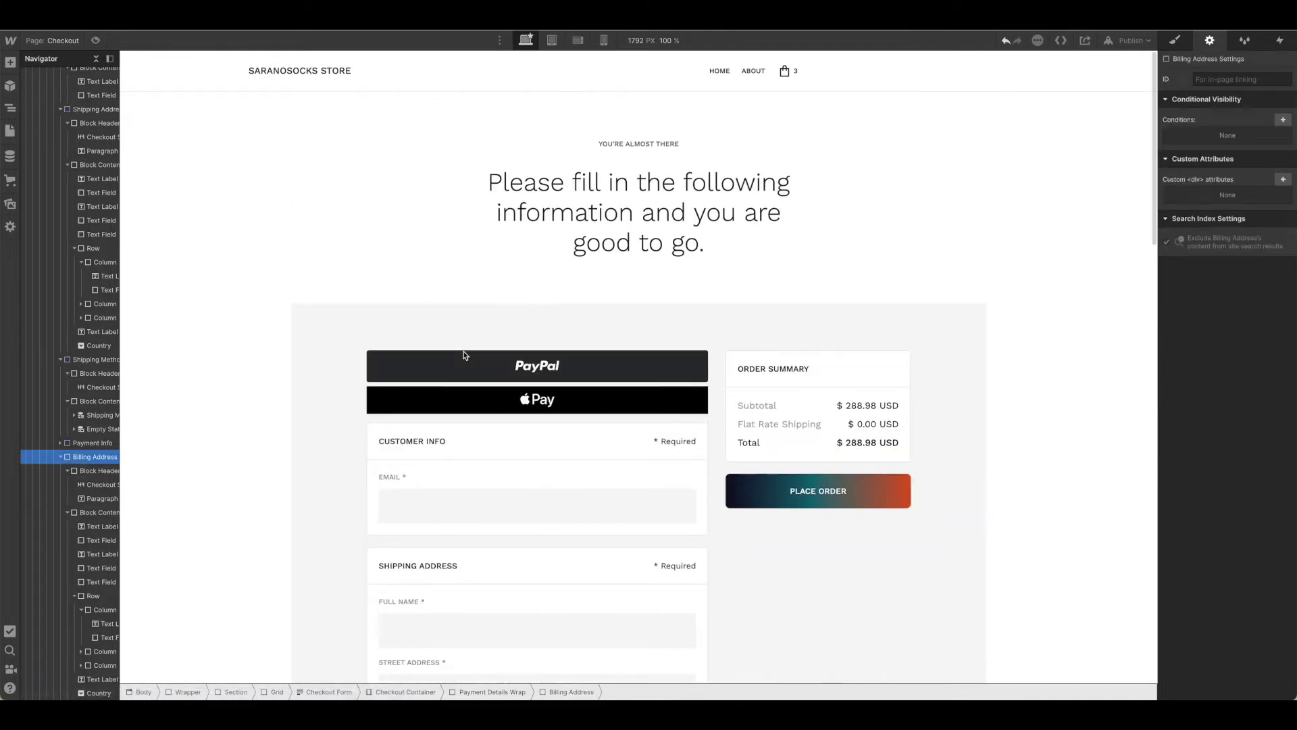
Select the PayPal button, deleting it once and restoring it with undo.
left_click(444, 362)
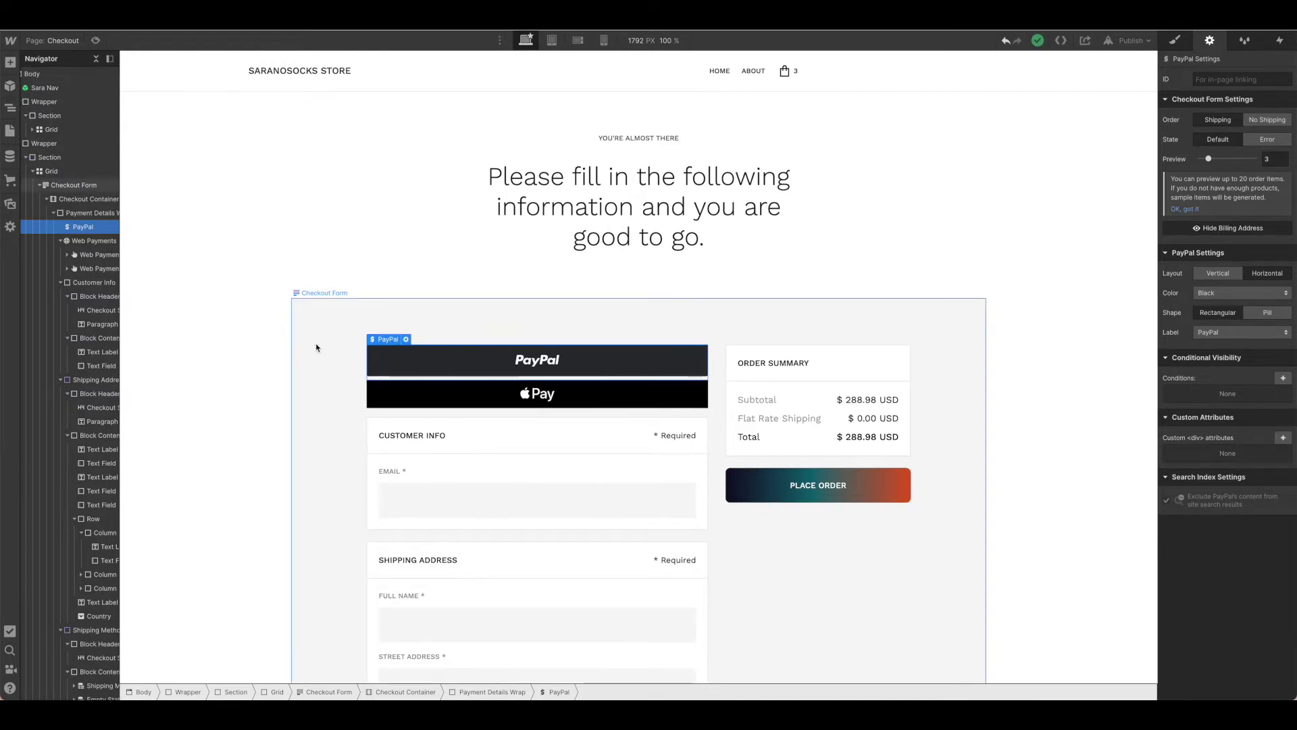
scroll(320, 345, "down", 1)
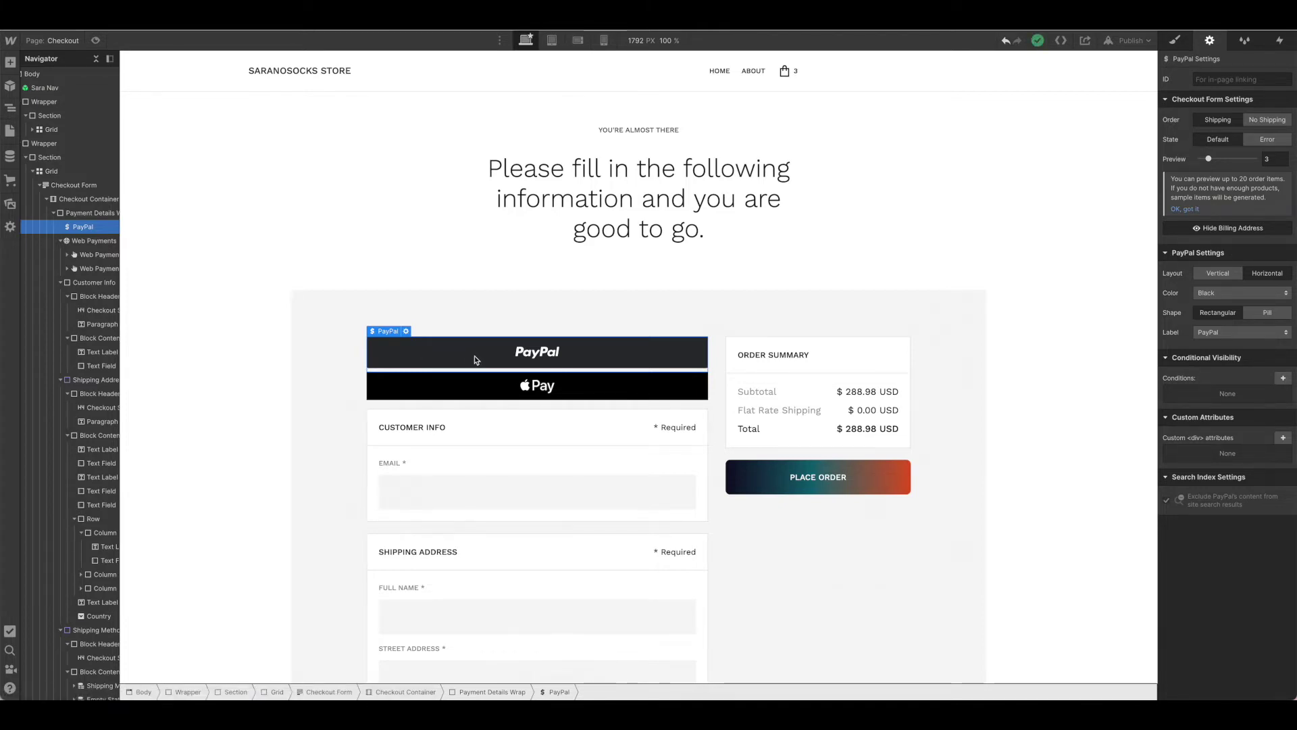
key("Delete")
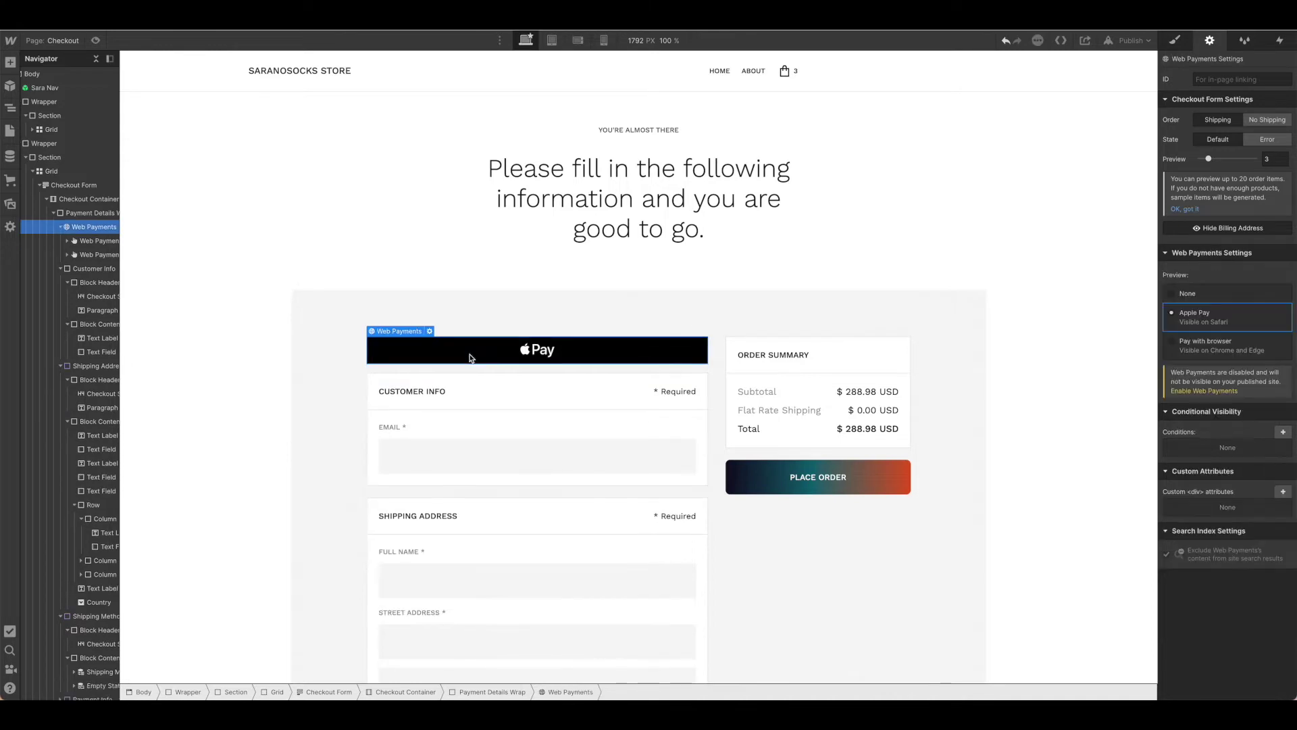
key("ctrl+z")
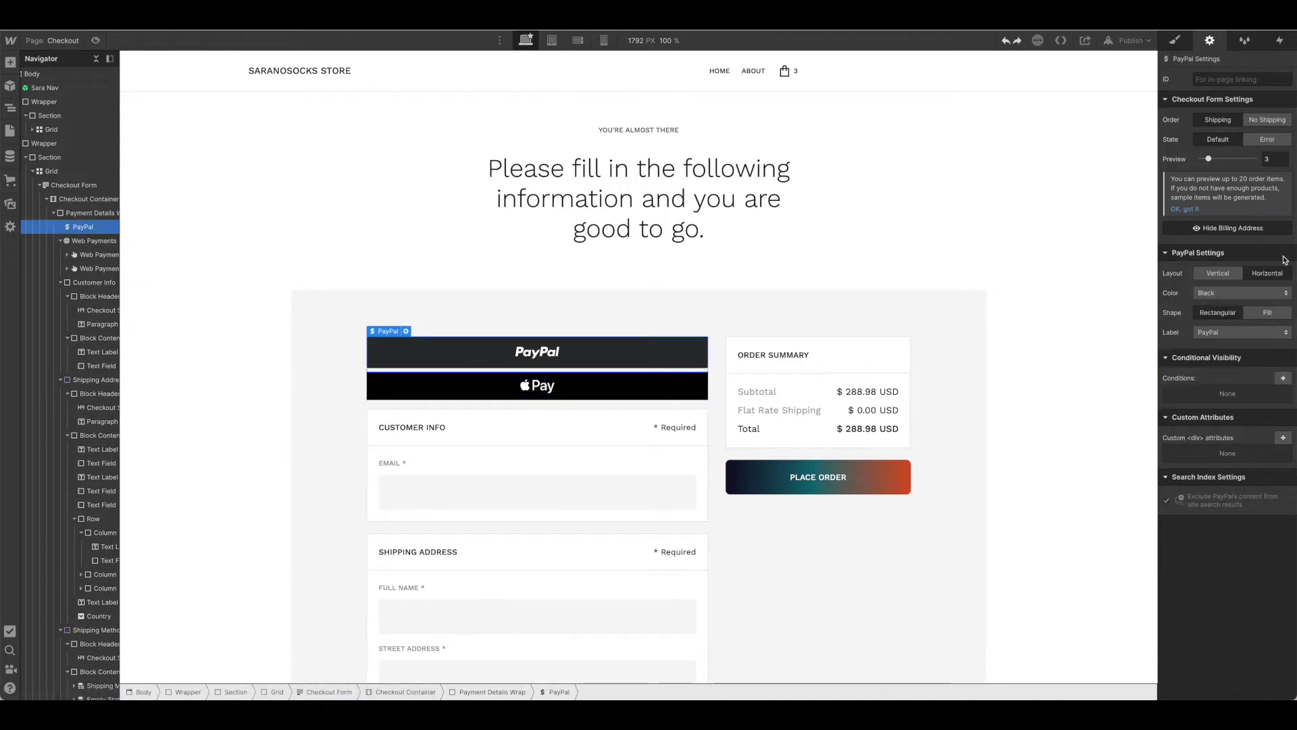
Set the PayPal button colour to Blue after briefly trying Gold.
left_click(1214, 293)
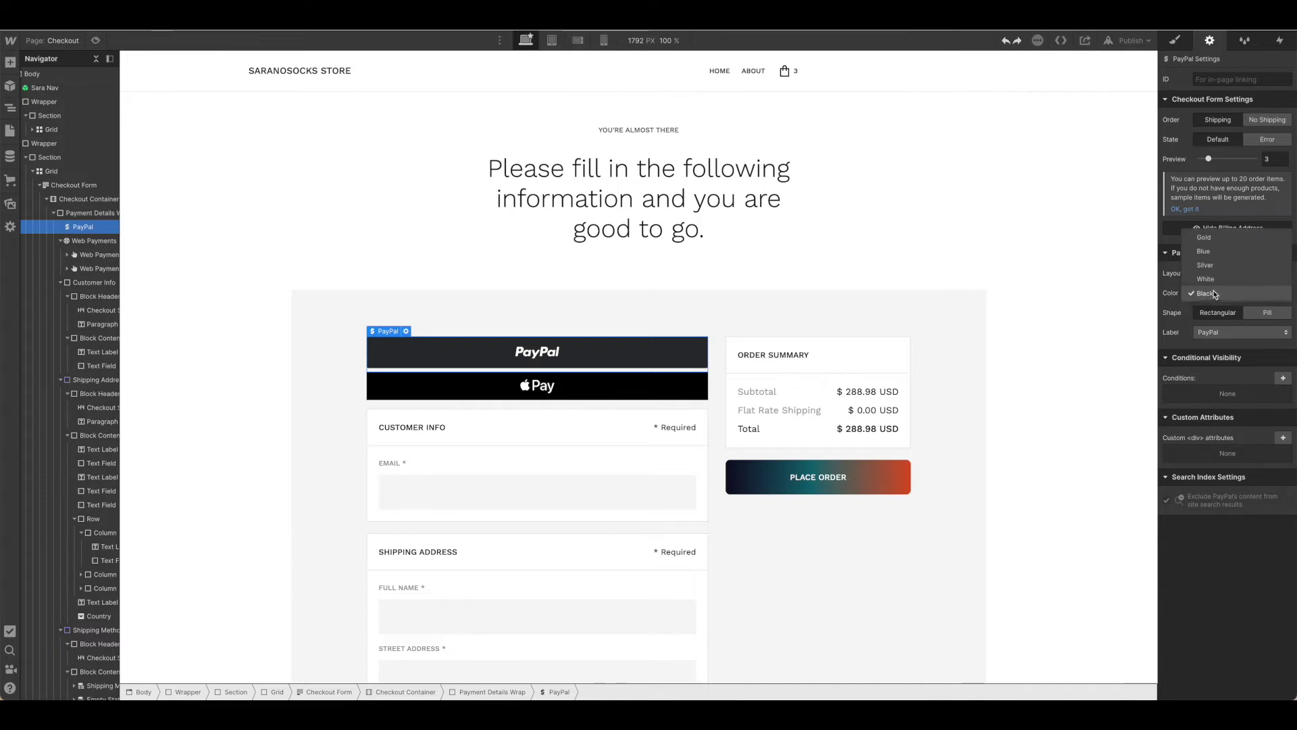
left_click(1205, 237)
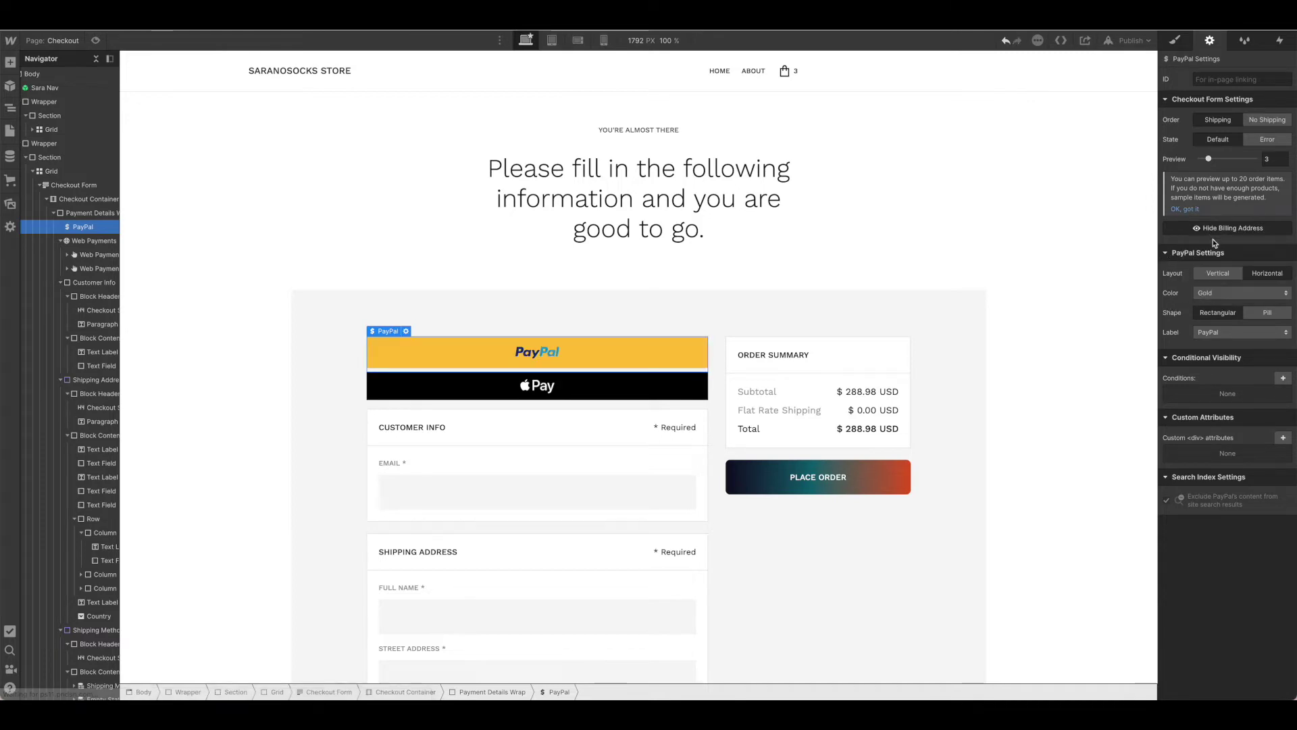
left_click(1223, 303)
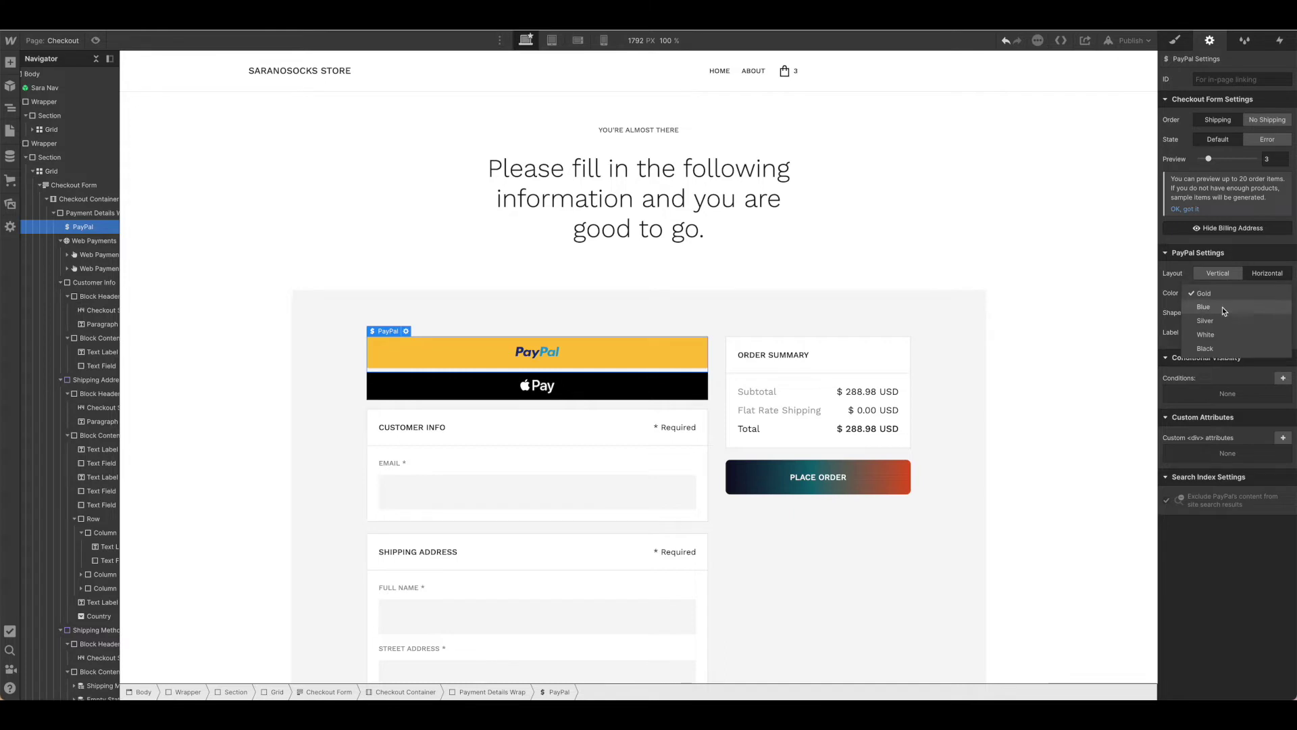
left_click(1223, 309)
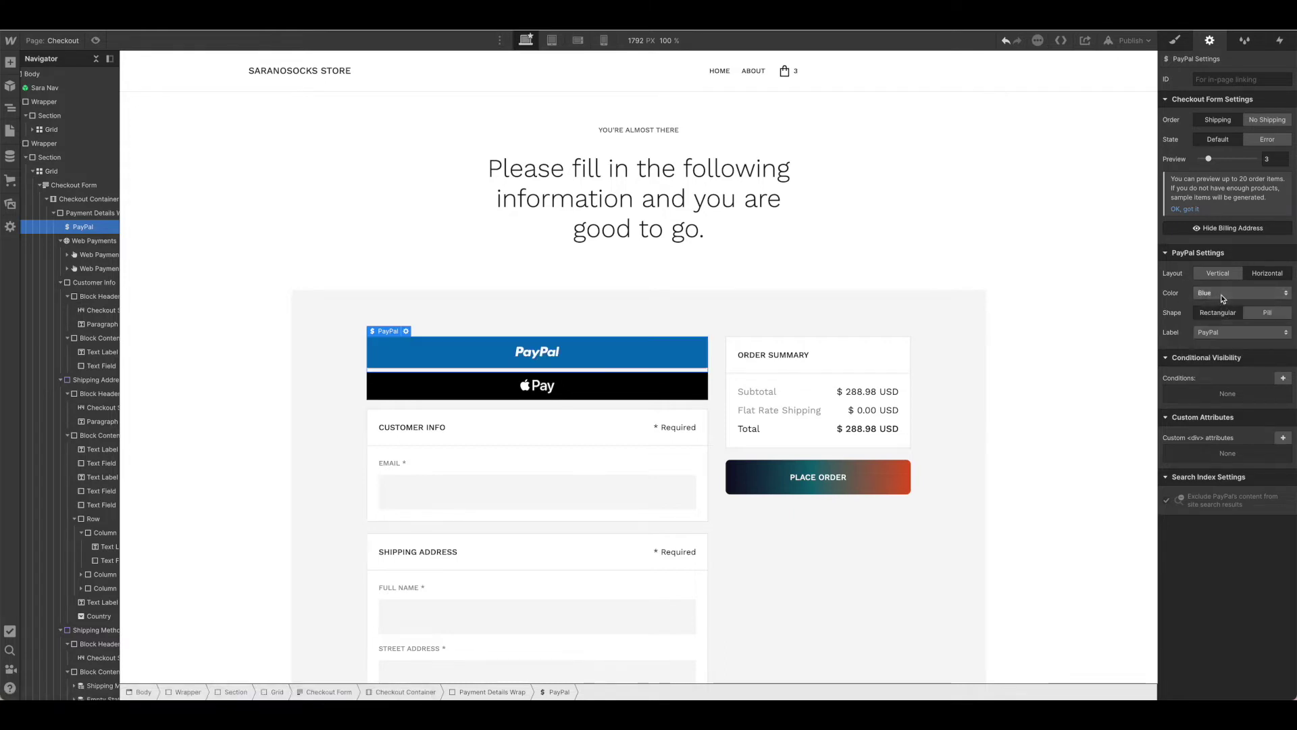
left_click(1223, 297)
left_click(1185, 339)
Make the PayPal button Pill-shaped, keeping the Vertical layout and PayPal label.
left_click(1268, 312)
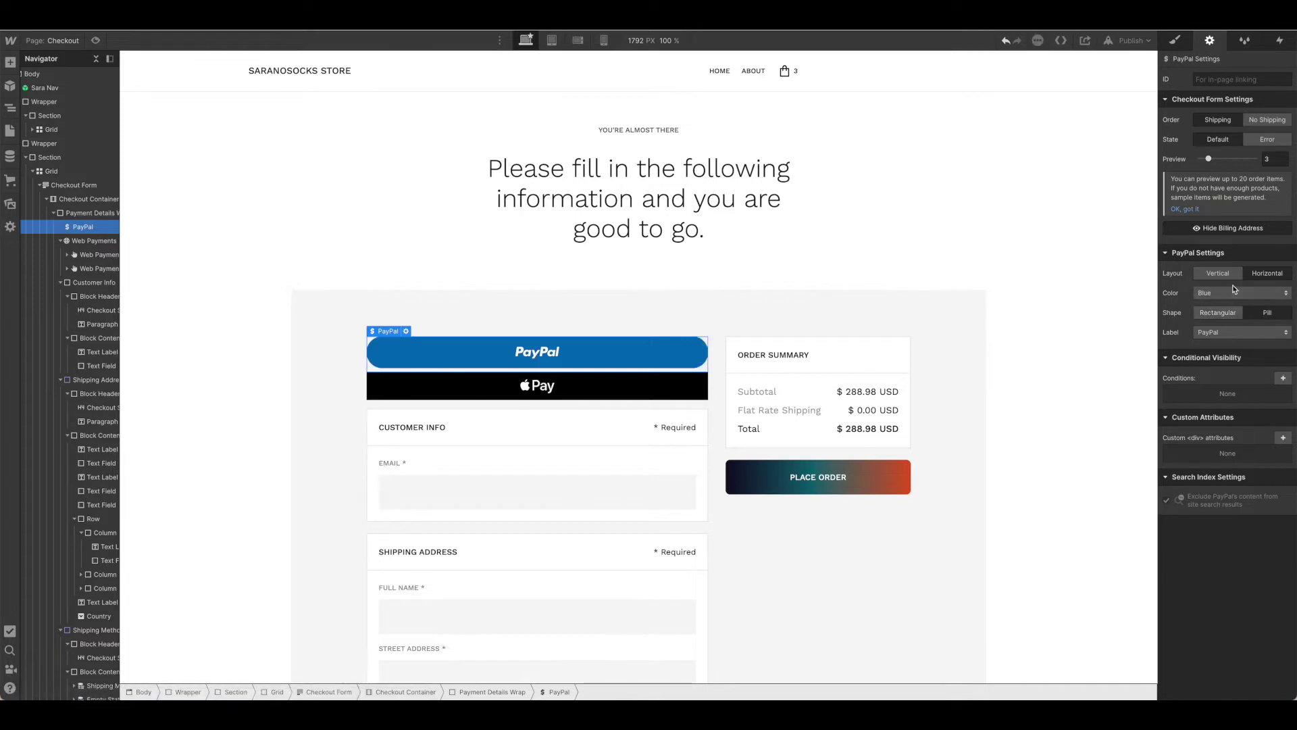
left_click(1215, 273)
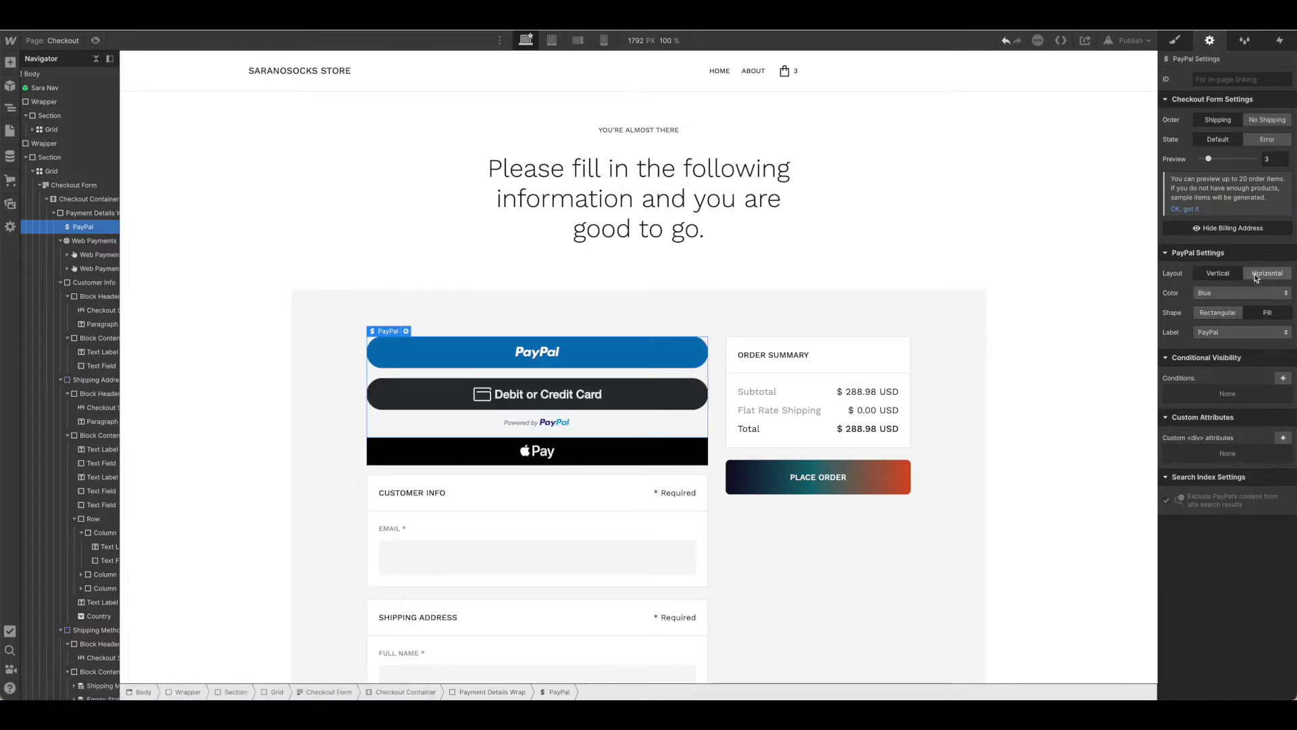
left_click(1214, 273)
left_click(1222, 333)
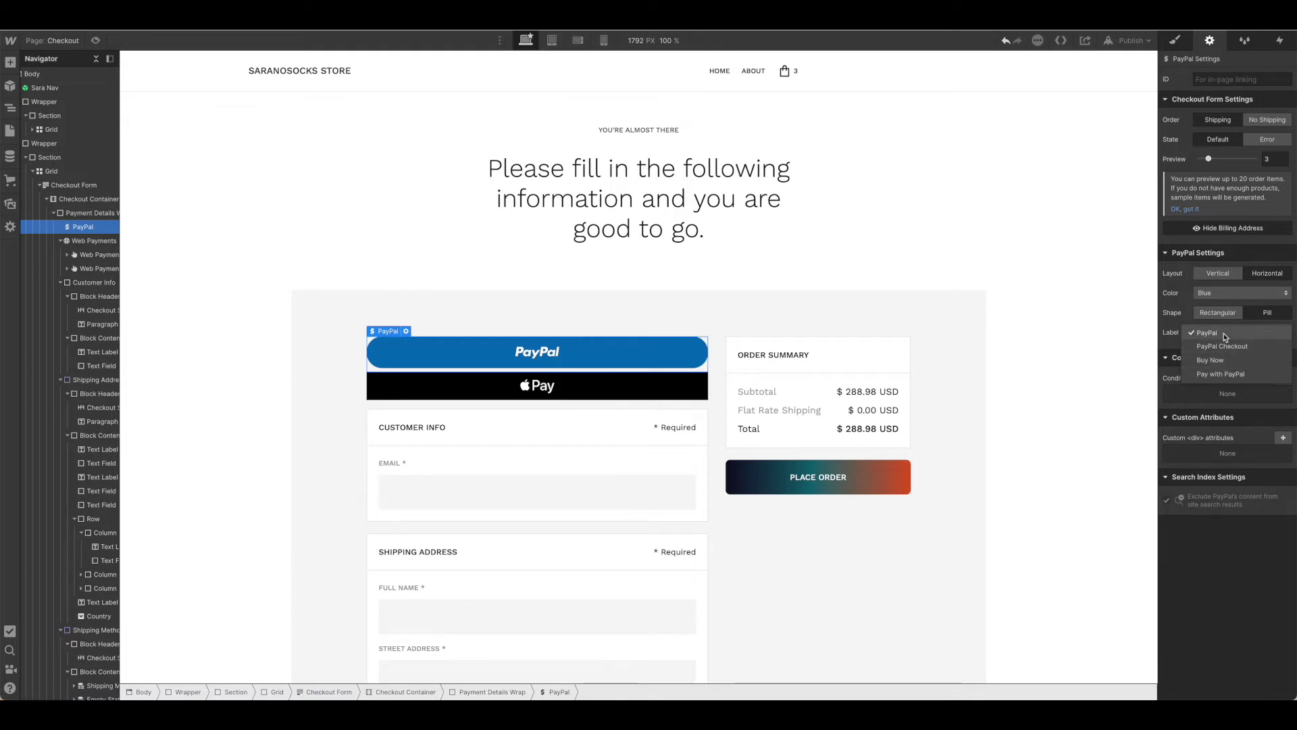
left_click(1224, 335)
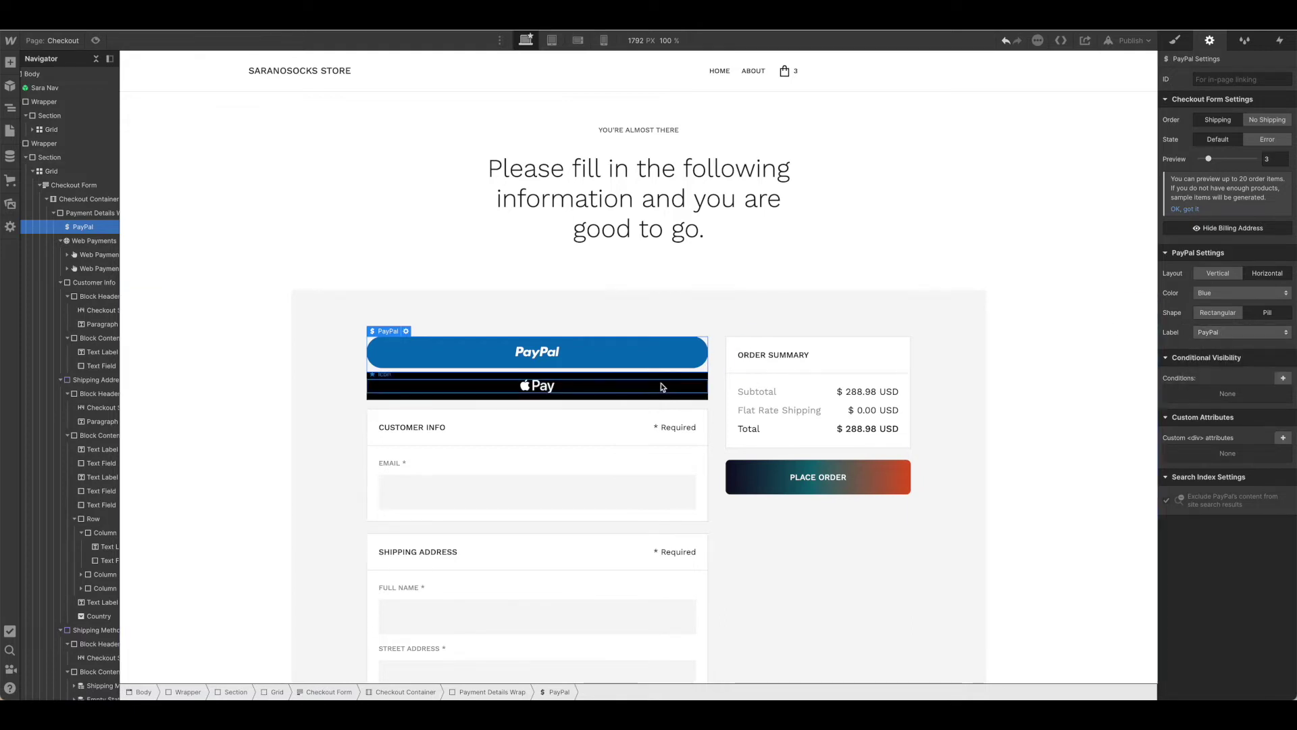
left_click(700, 388)
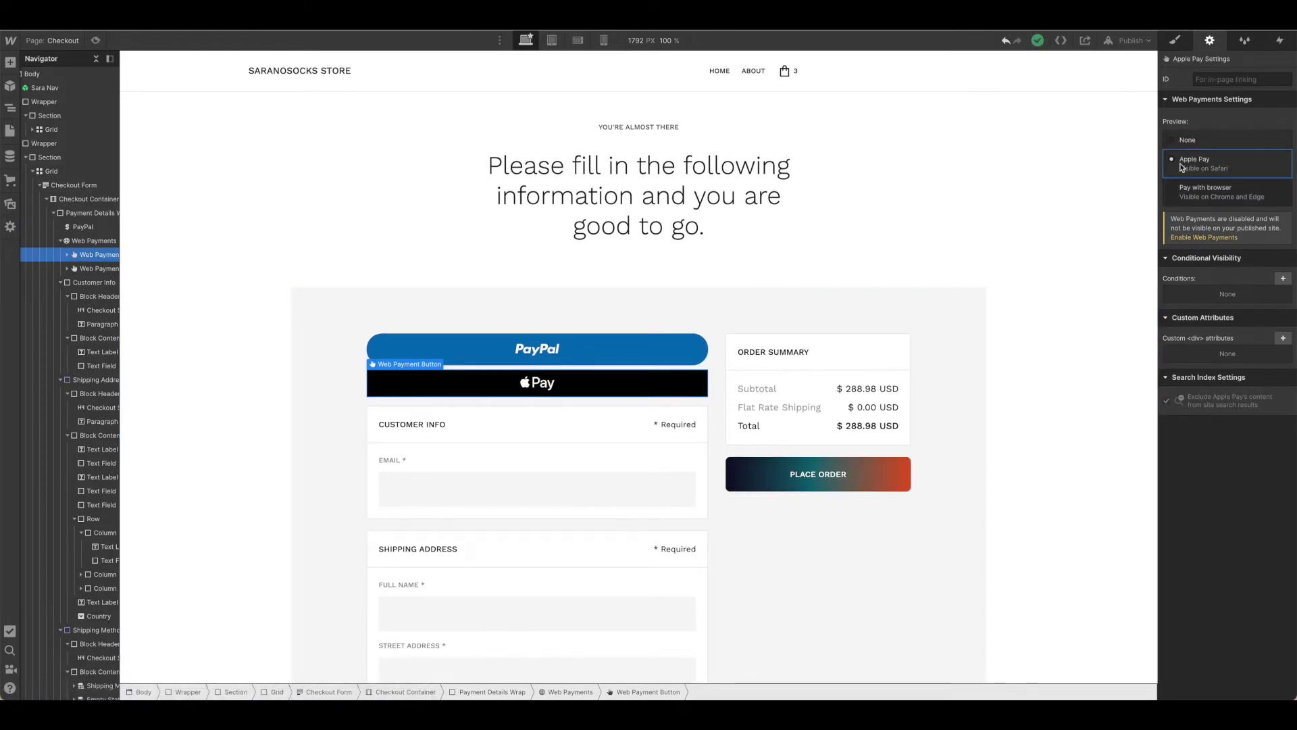
Scroll the checkout form through Shipping Address, $0.00 flat-rate shipping and Payment Info.
scroll(1111, 310, "up", 1)
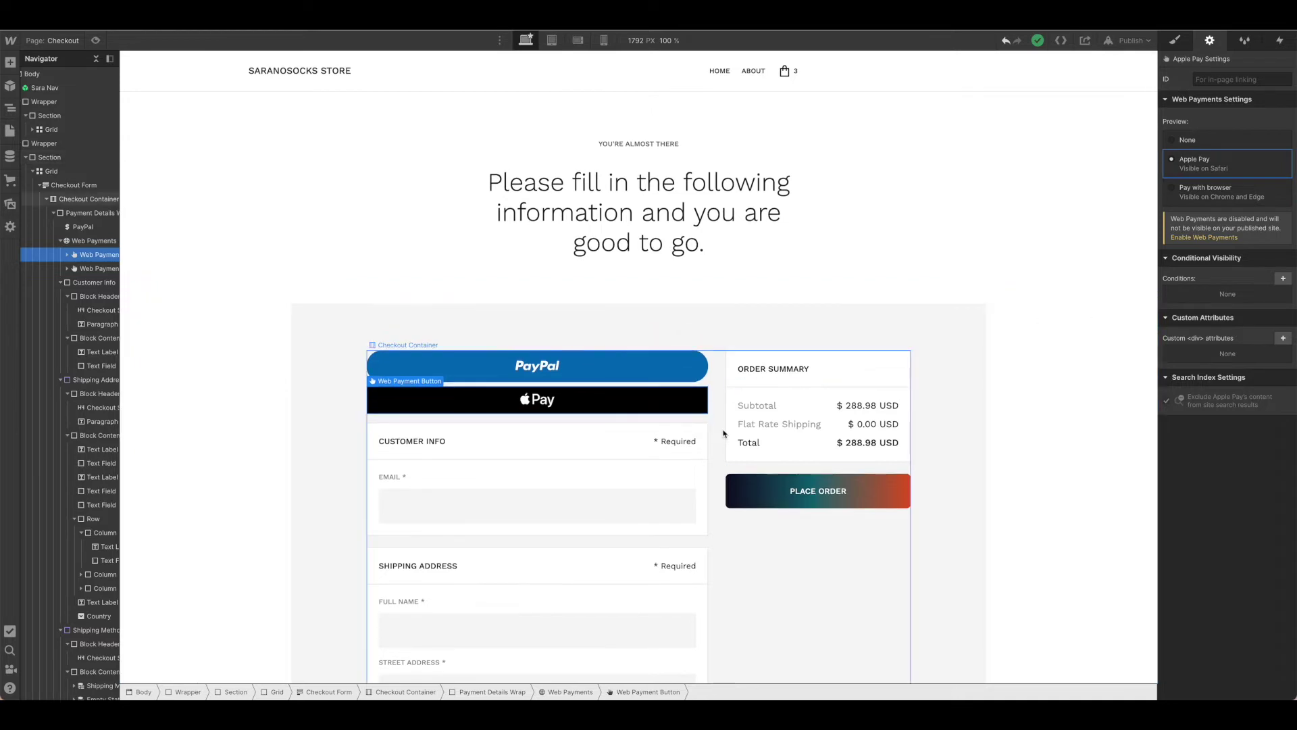
scroll(724, 433, "down", 5)
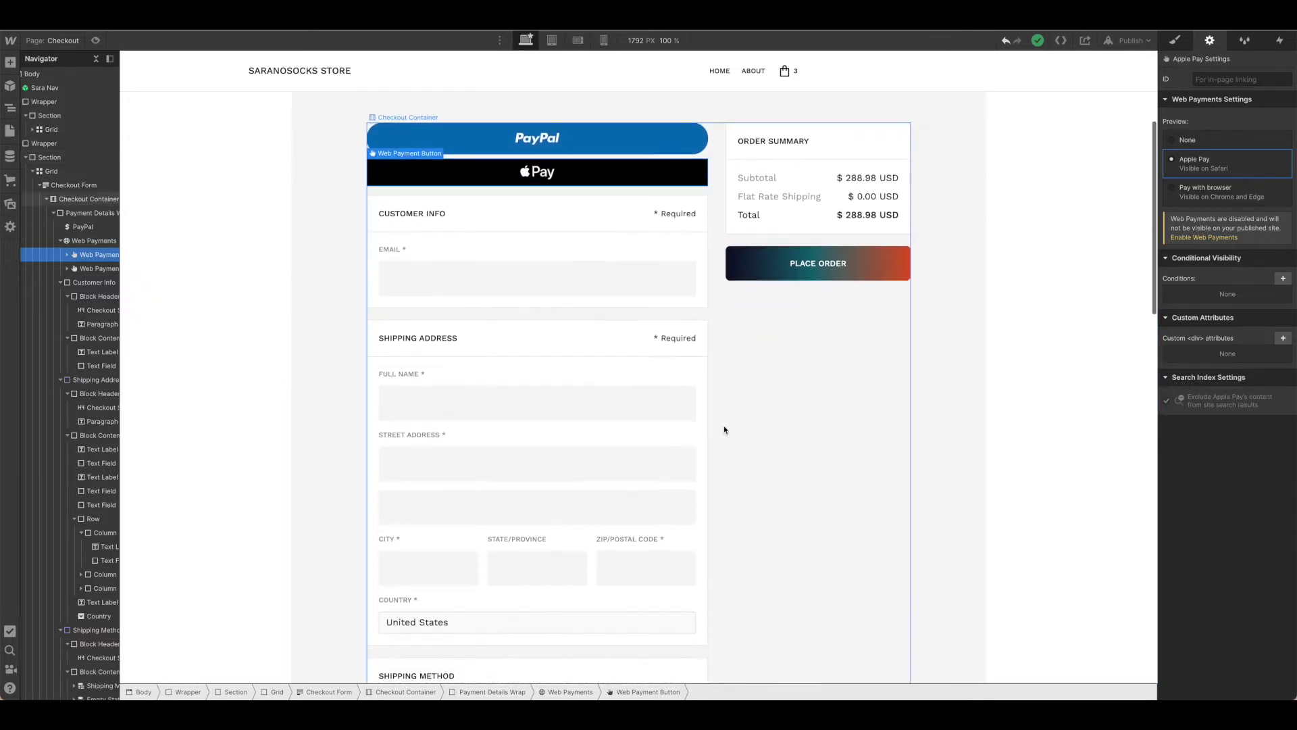
scroll(724, 431, "down", 5)
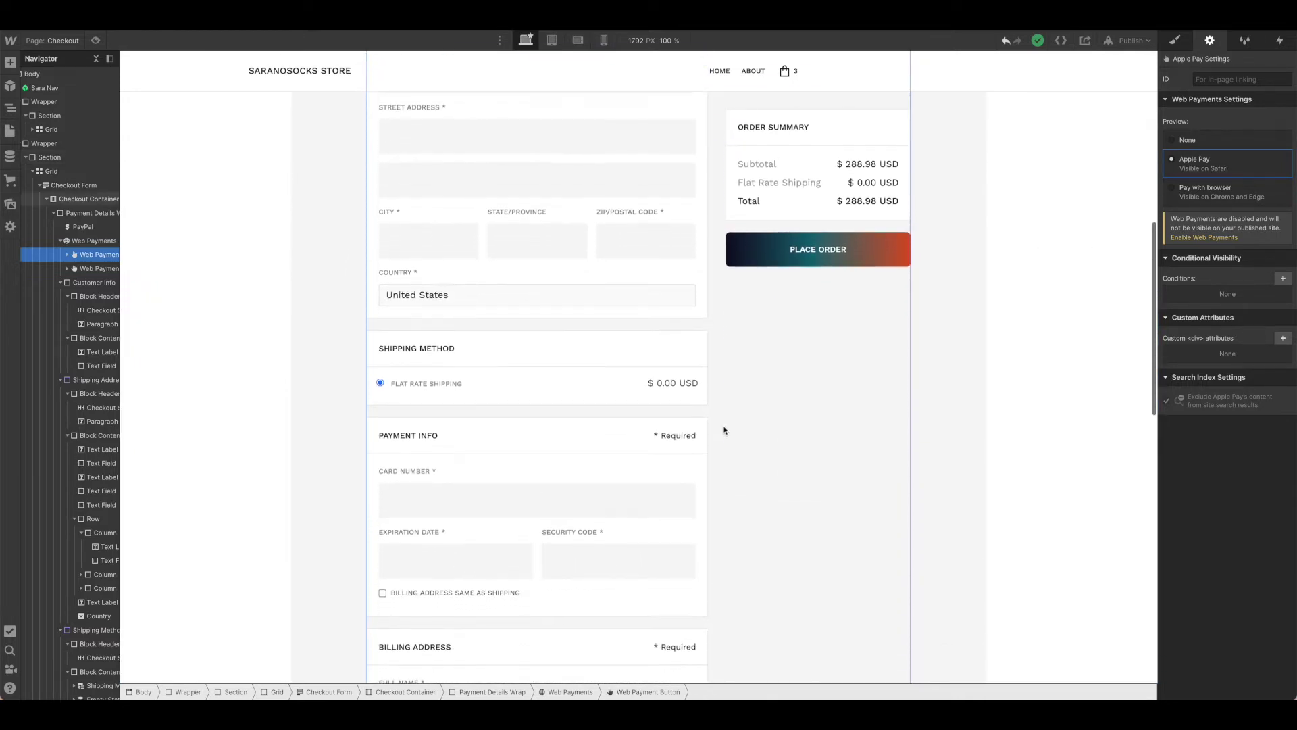
scroll(724, 431, "down", 6)
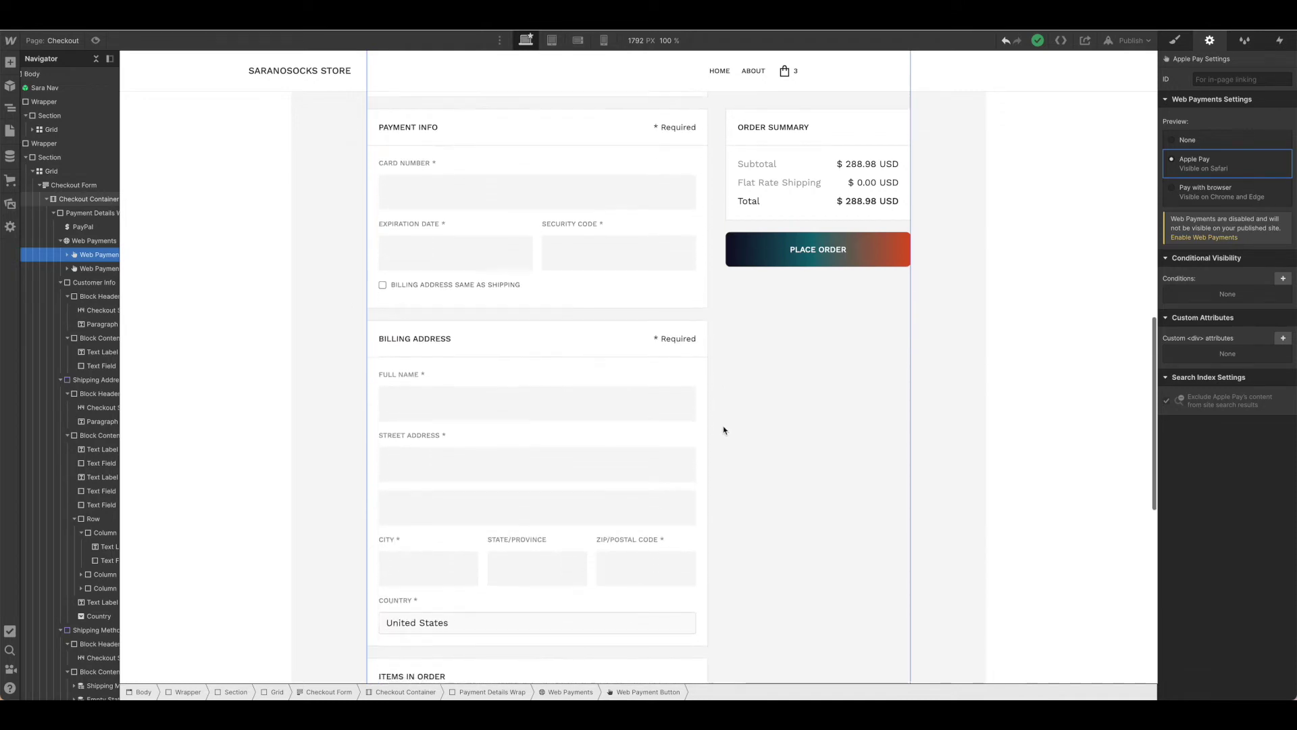
scroll(723, 431, "down", 1)
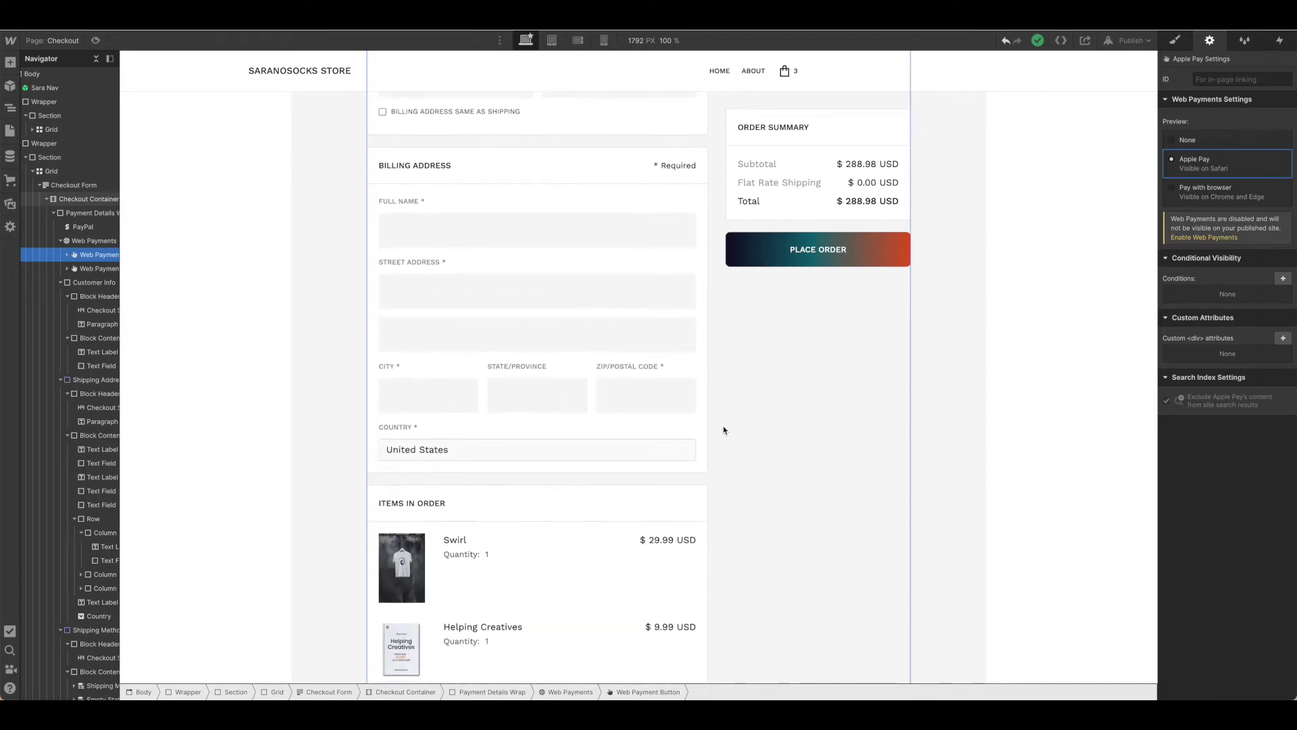
scroll(724, 430, "up", 5)
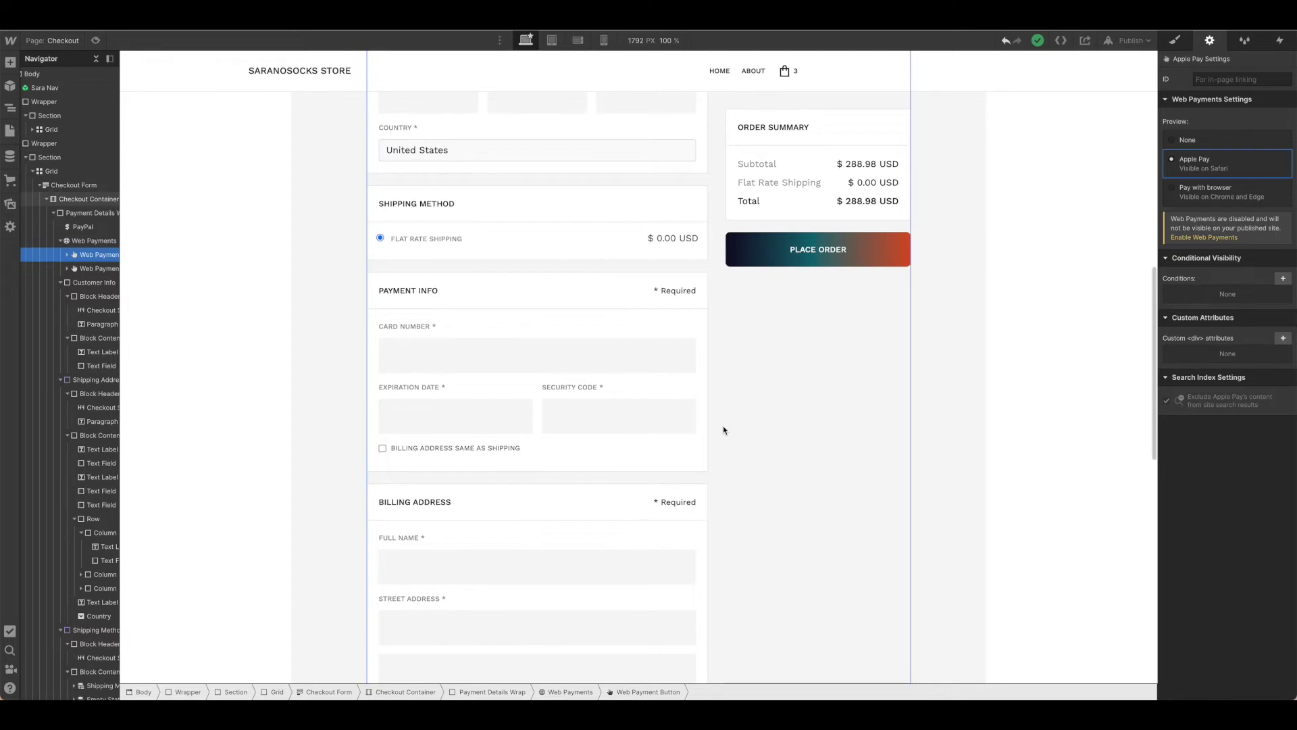
scroll(724, 431, "up", 4)
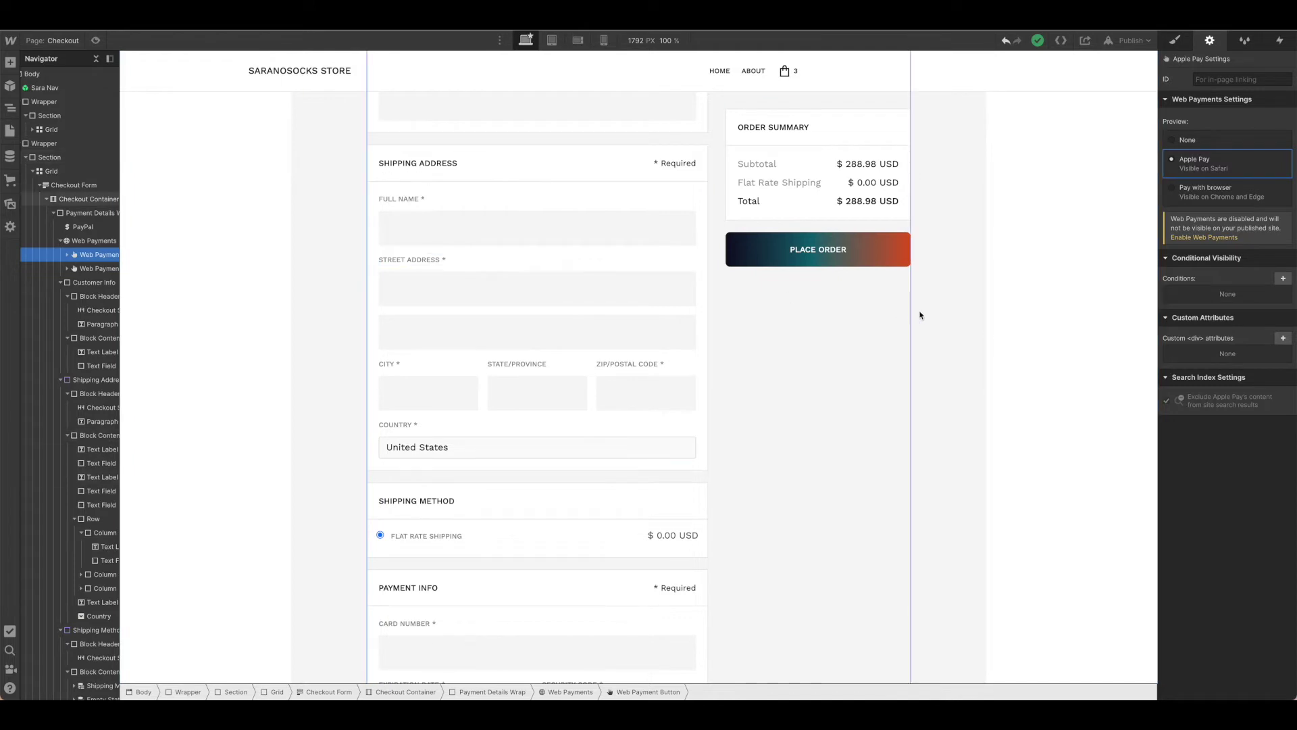
Preview the checkout form's No Shipping order state, then switch back to Shipping.
left_click(943, 313)
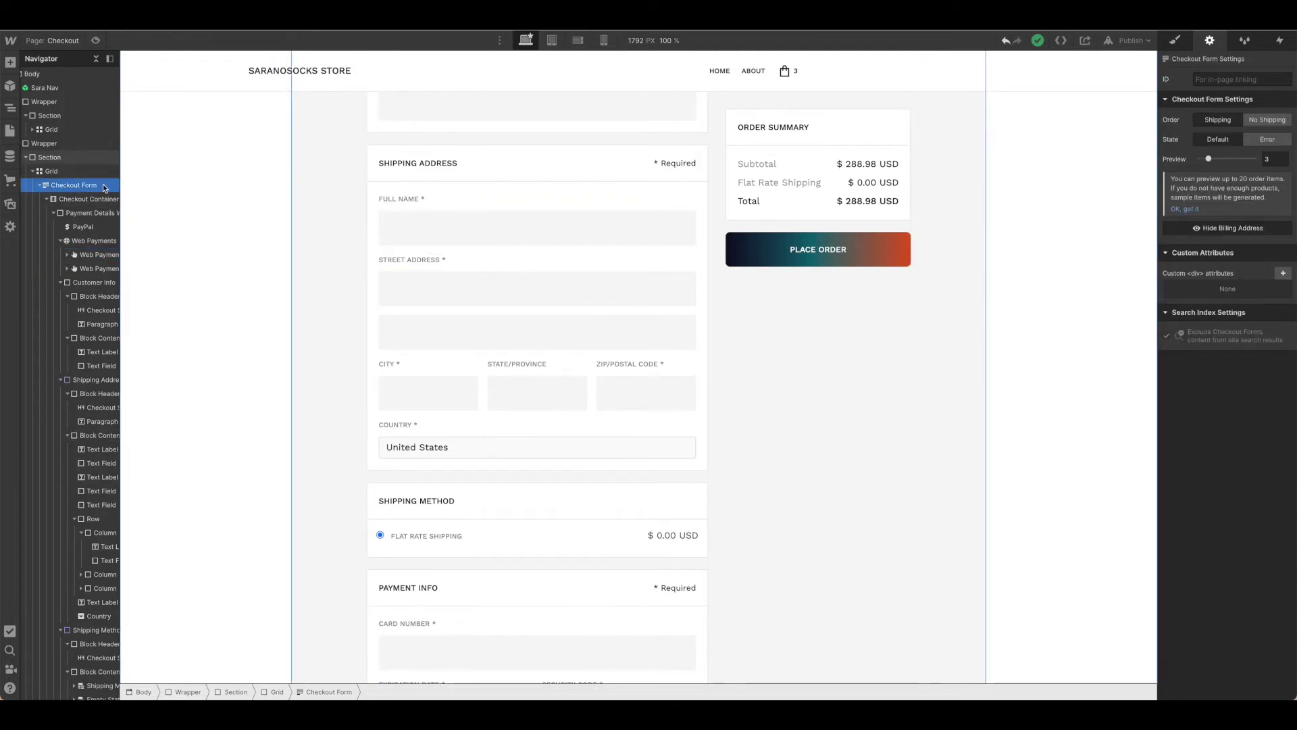
left_click(1275, 122)
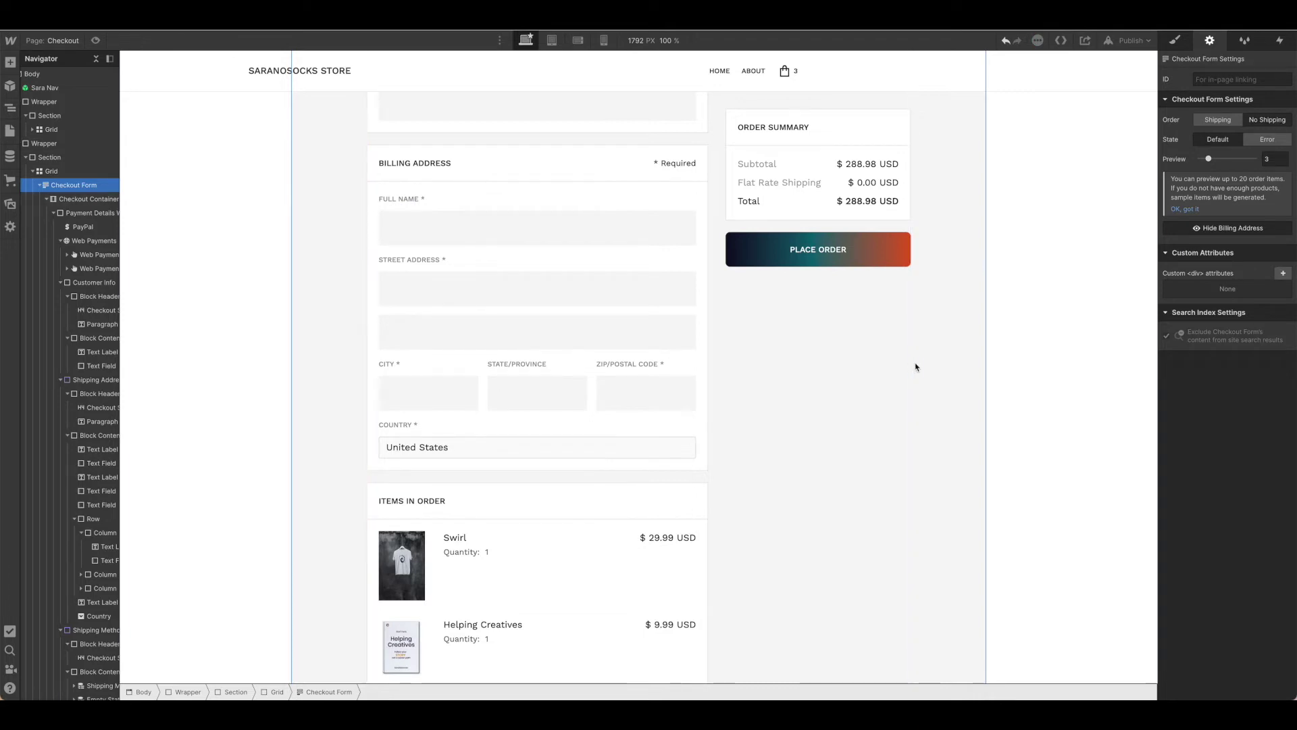
scroll(892, 357, "up", 5)
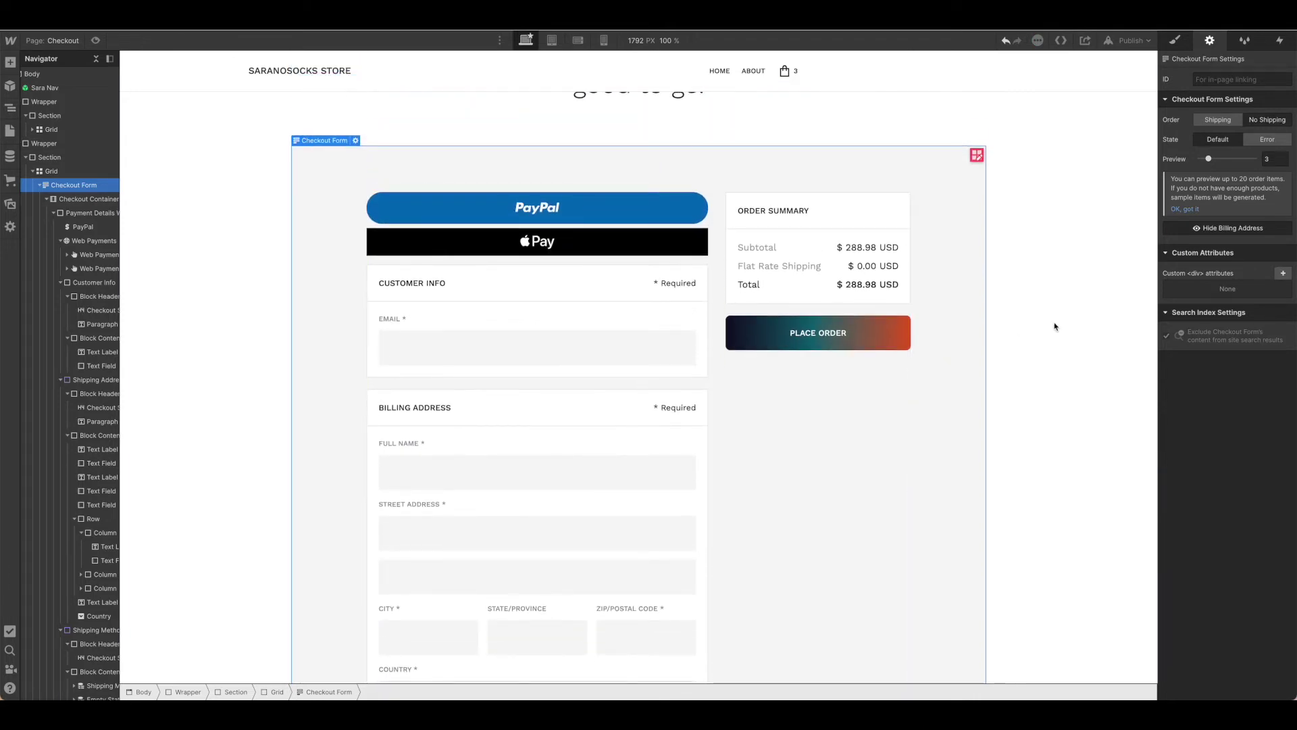
left_click(1222, 119)
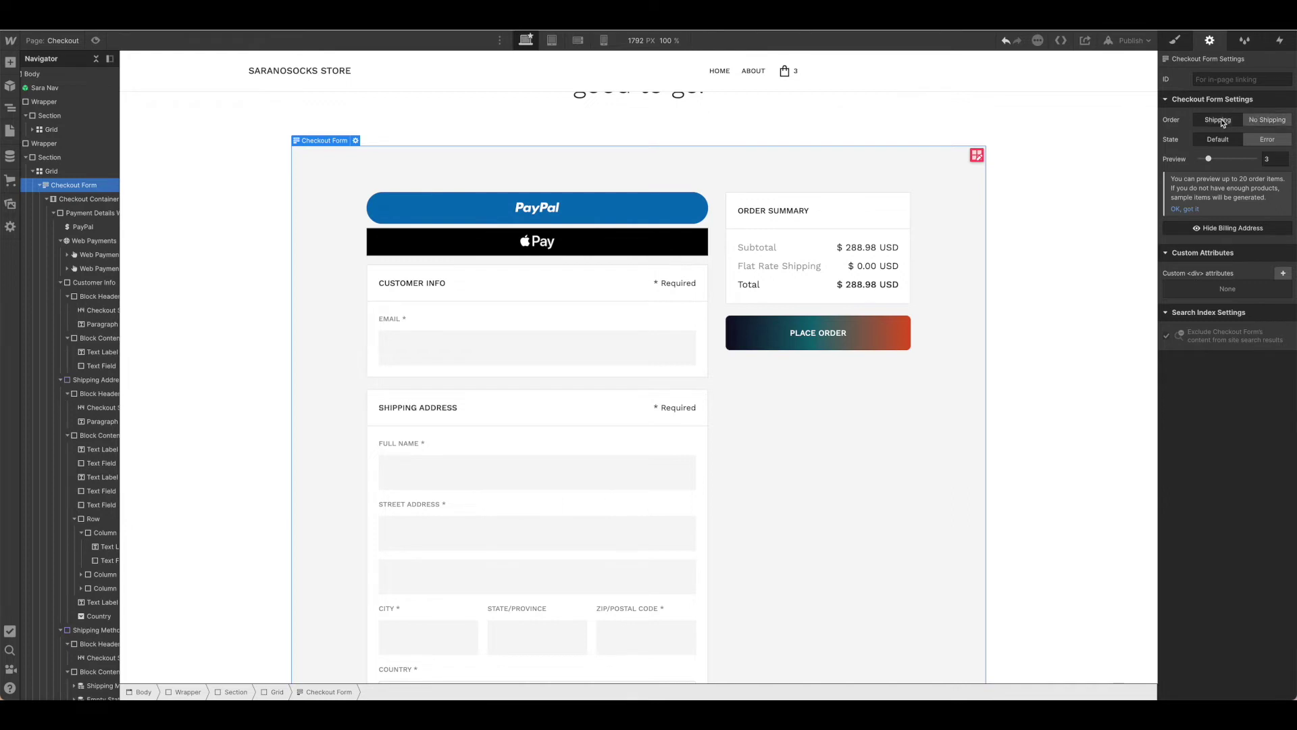
Preview the form's Error state, return it to Default, and show the Pages list.
left_click(1269, 140)
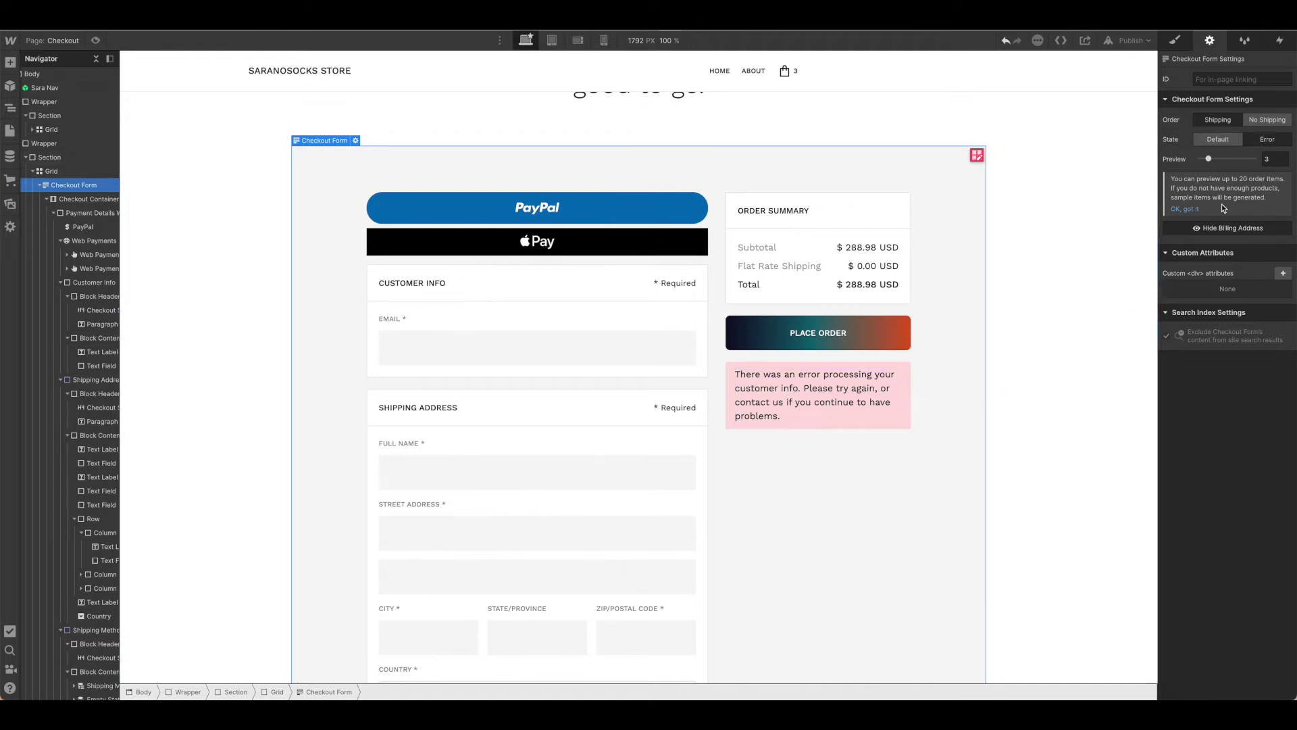
left_click(1218, 143)
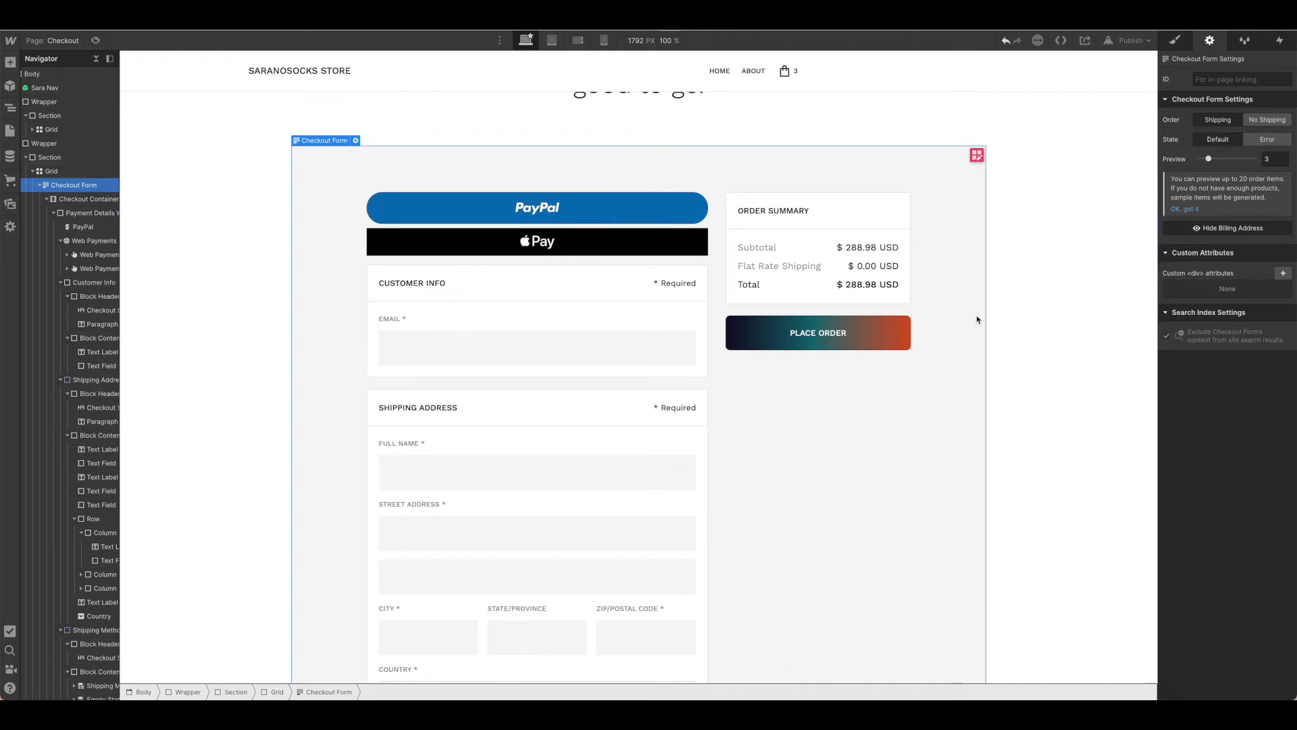
scroll(504, 325, "up", 3)
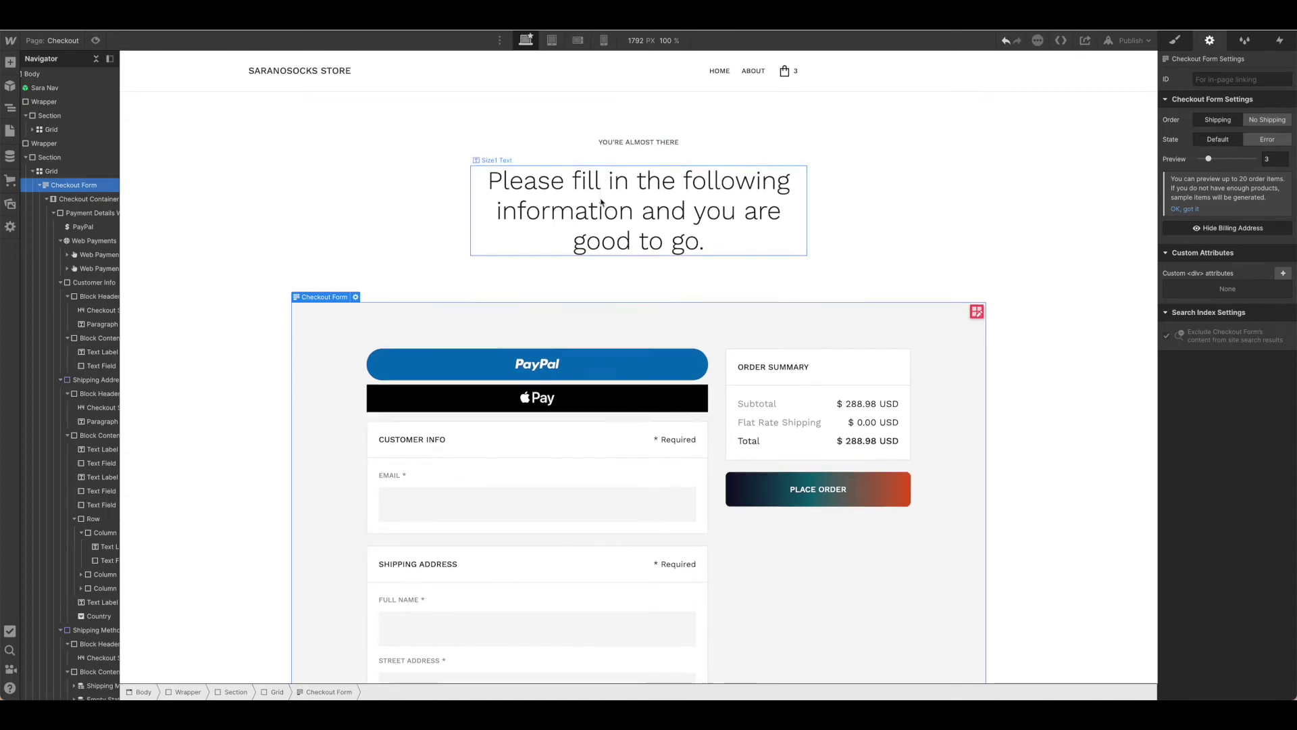
scroll(601, 202, "down", 2)
scroll(581, 164, "down", 15)
scroll(581, 163, "down", 1)
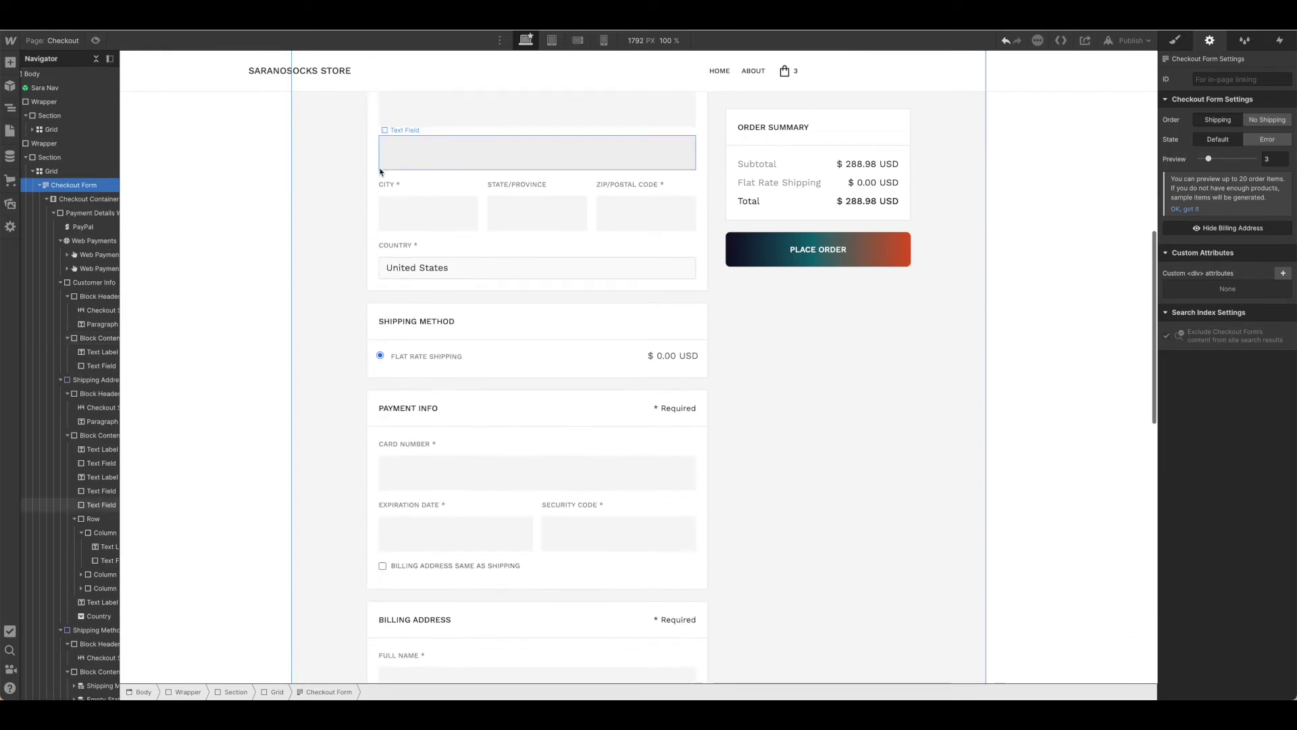
left_click(53, 42)
Open the Checkout (PayPal) page and bring back the Pages panel with the P shortcut.
scroll(40, 524, "down", 3)
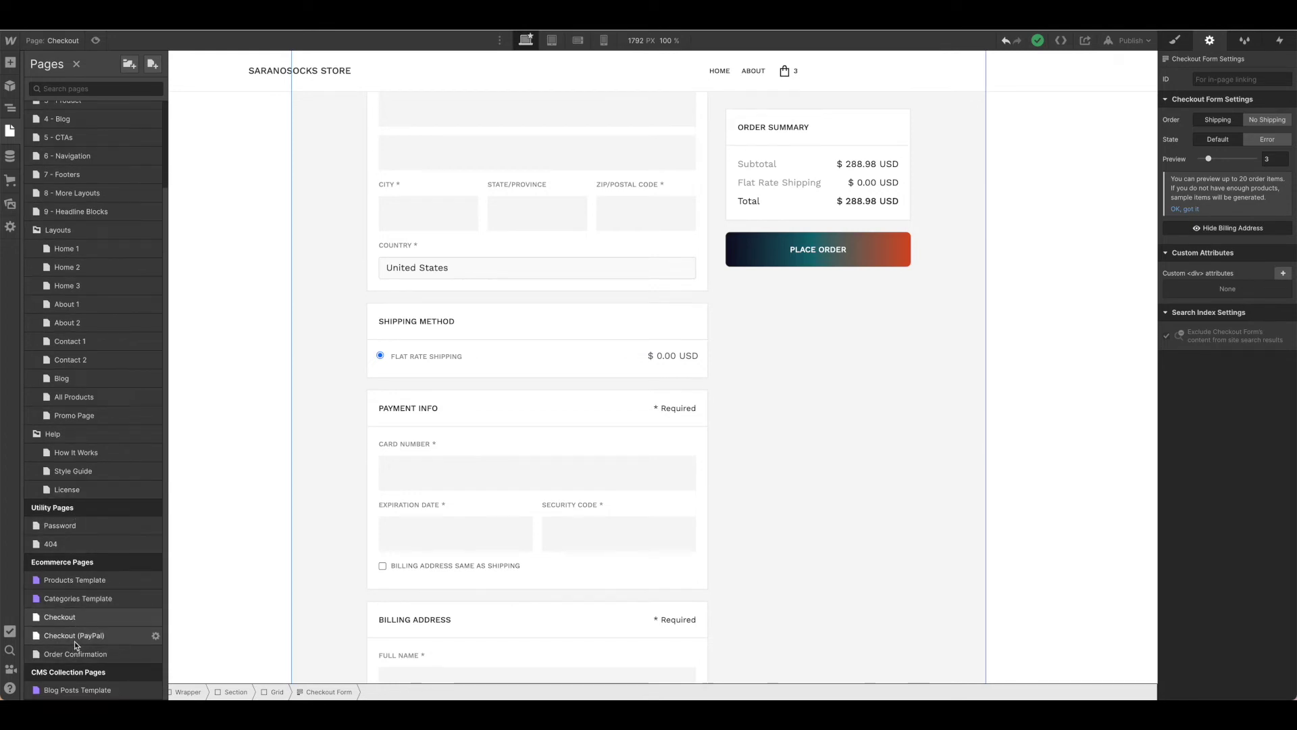
left_click(74, 639)
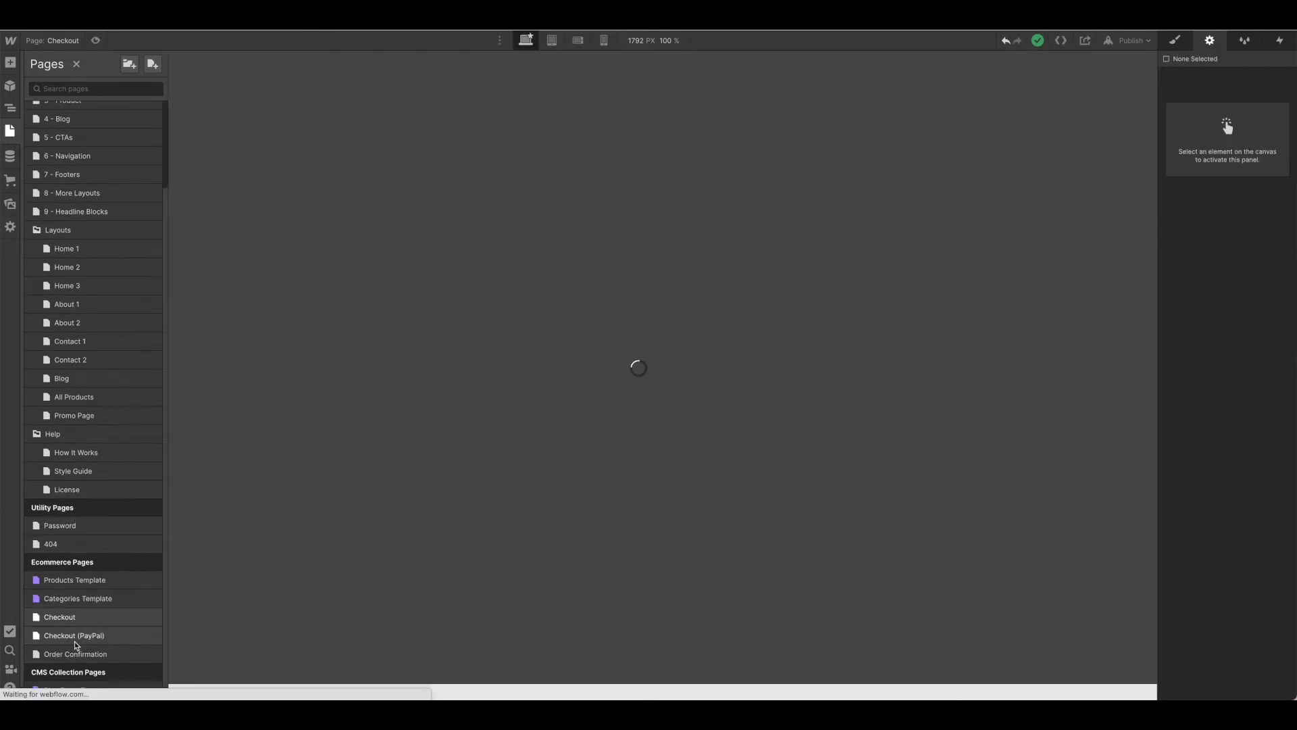
scroll(351, 543, "down", 1)
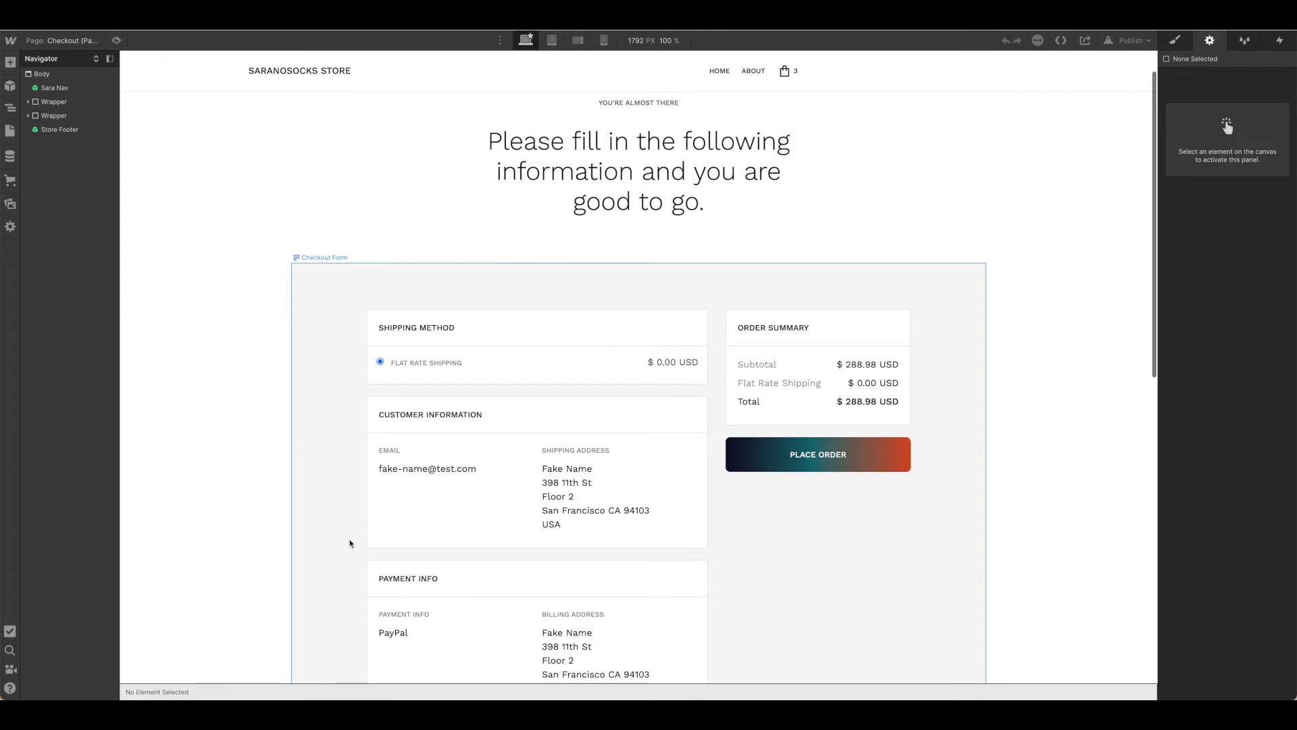
scroll(349, 539, "down", 1)
key("p")
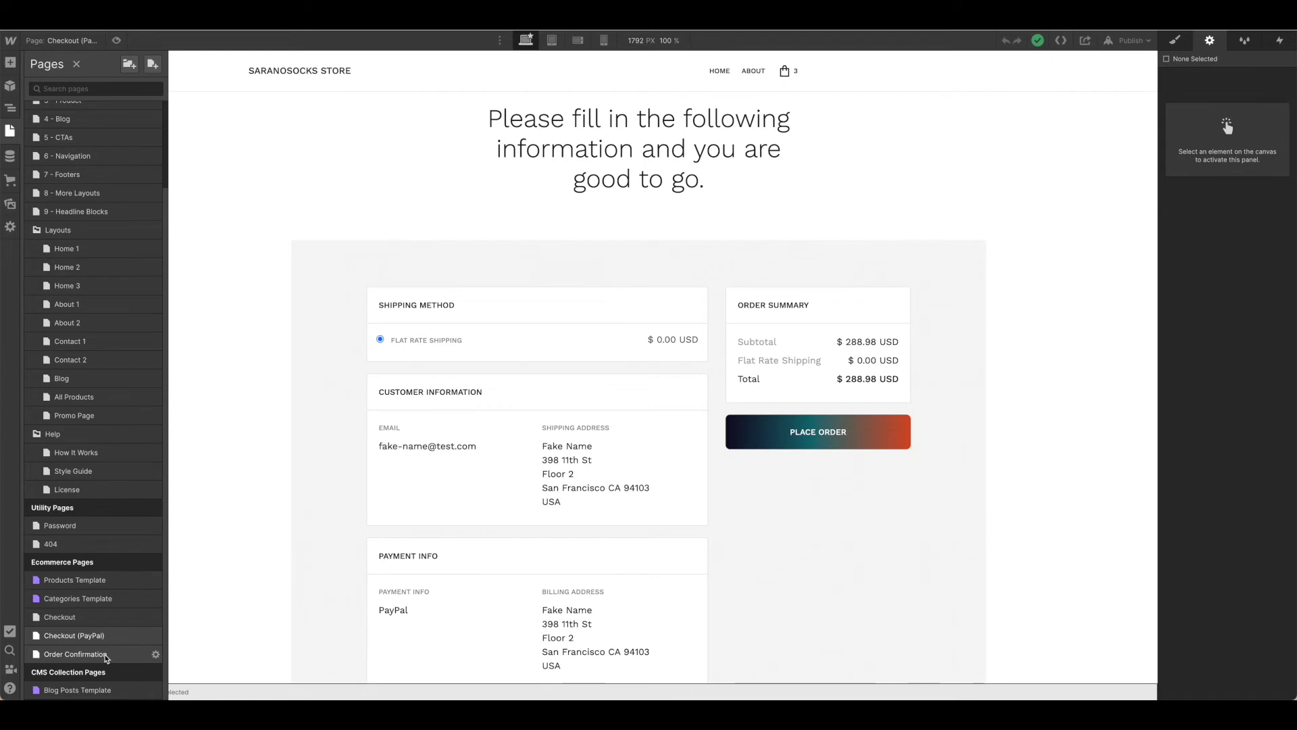
Open the Order Confirmation page and select its Order Confirmation Container.
left_click(106, 655)
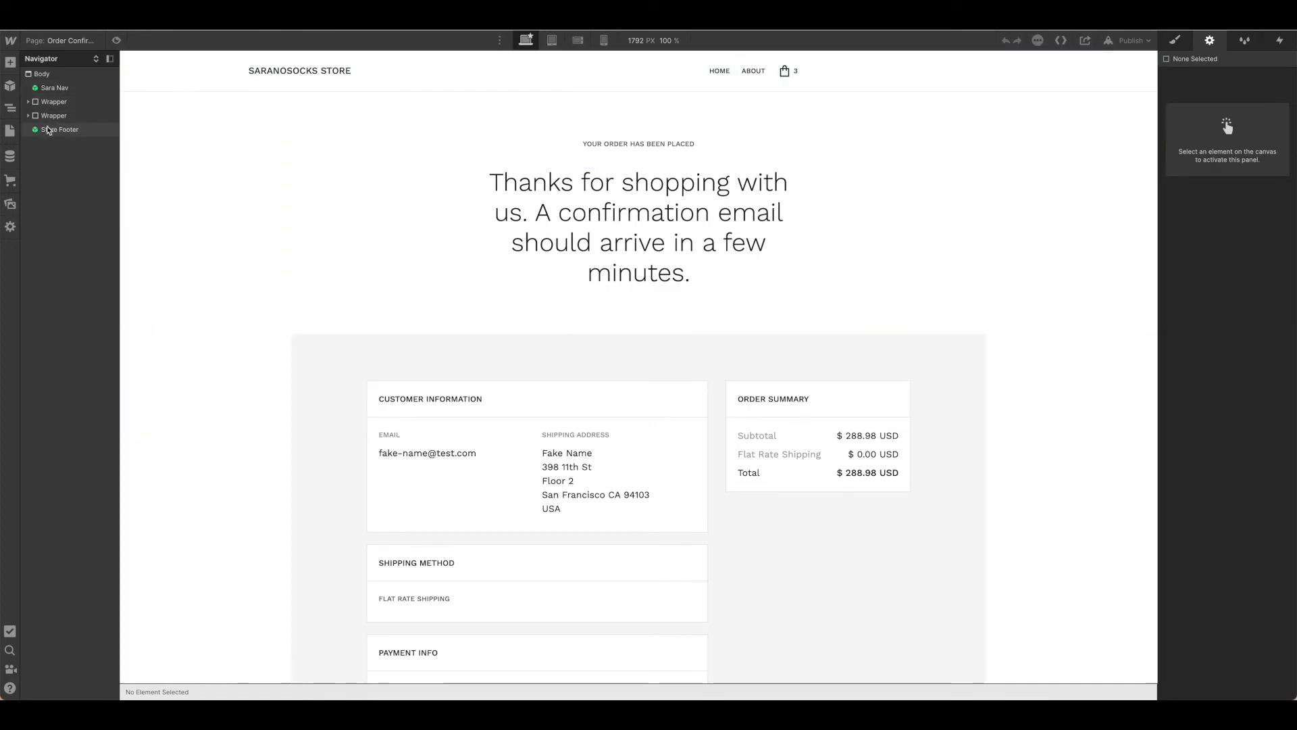
left_click(330, 344)
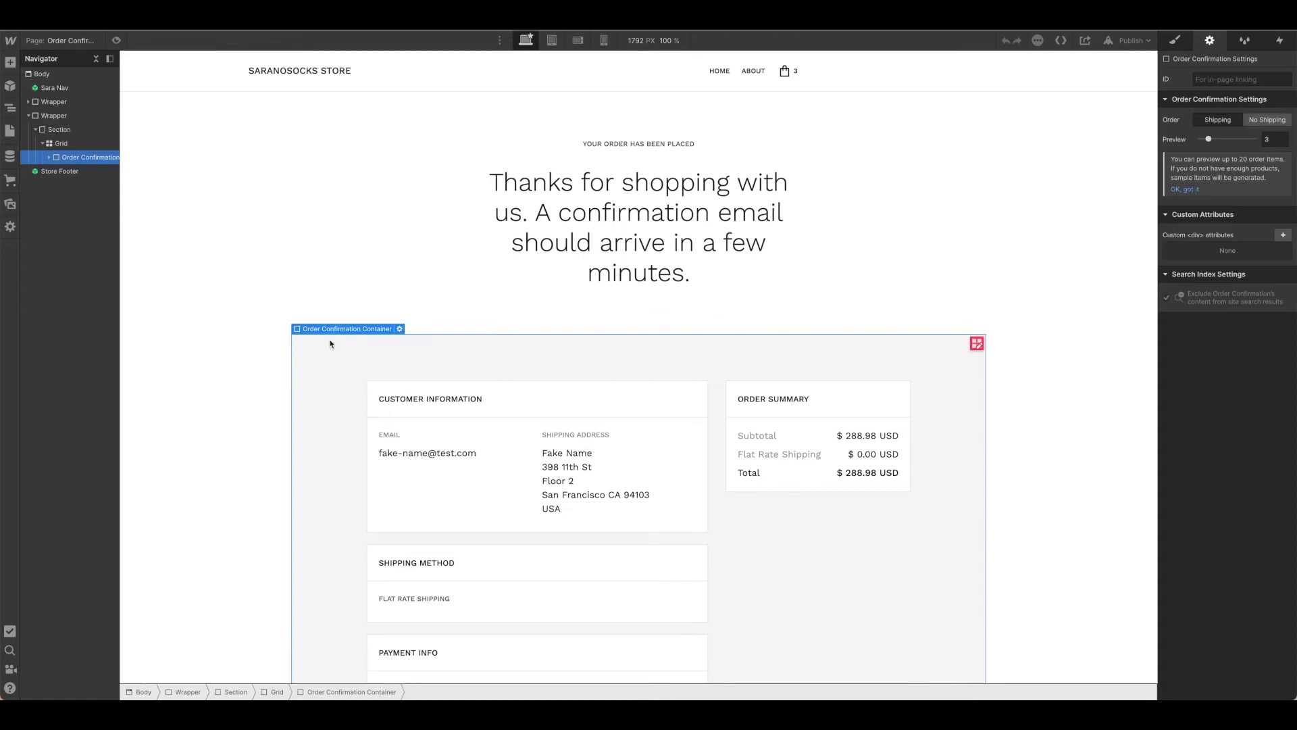
scroll(336, 345, "down", 1)
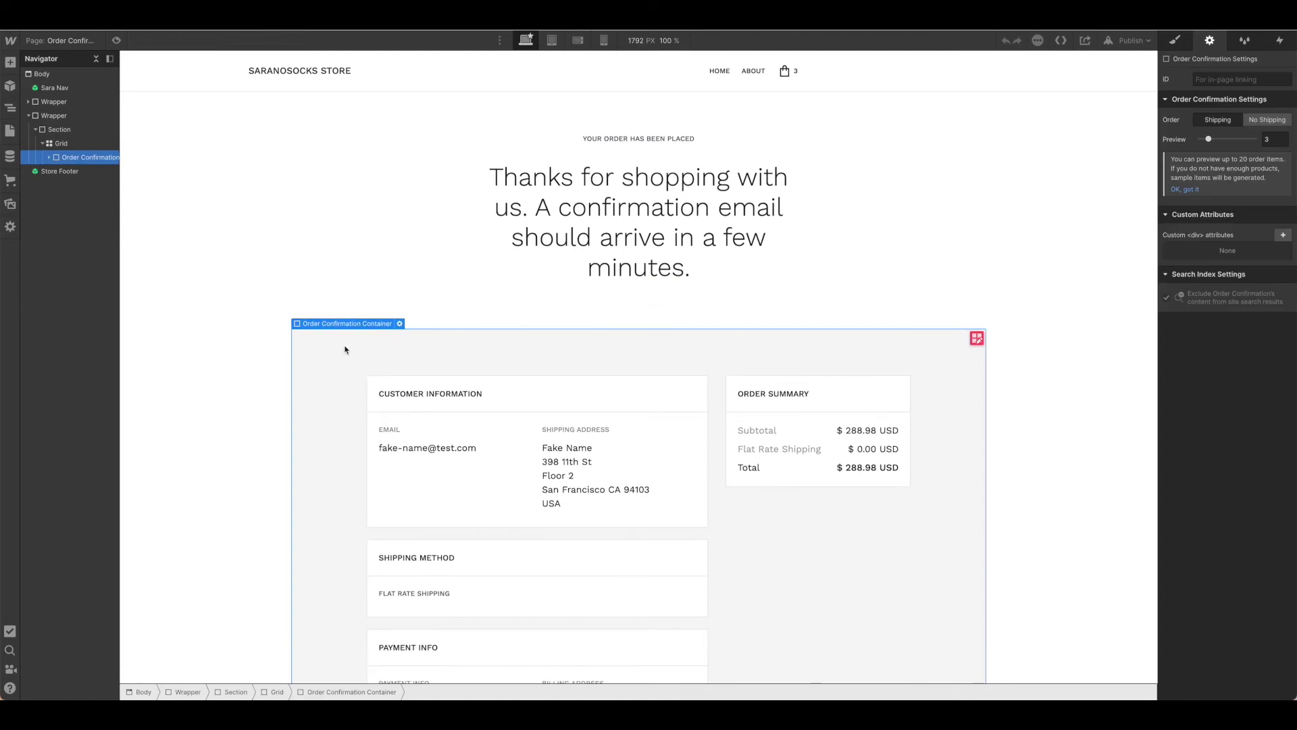
Drag a Downloads element from the Add panel into the order details.
left_click(10, 63)
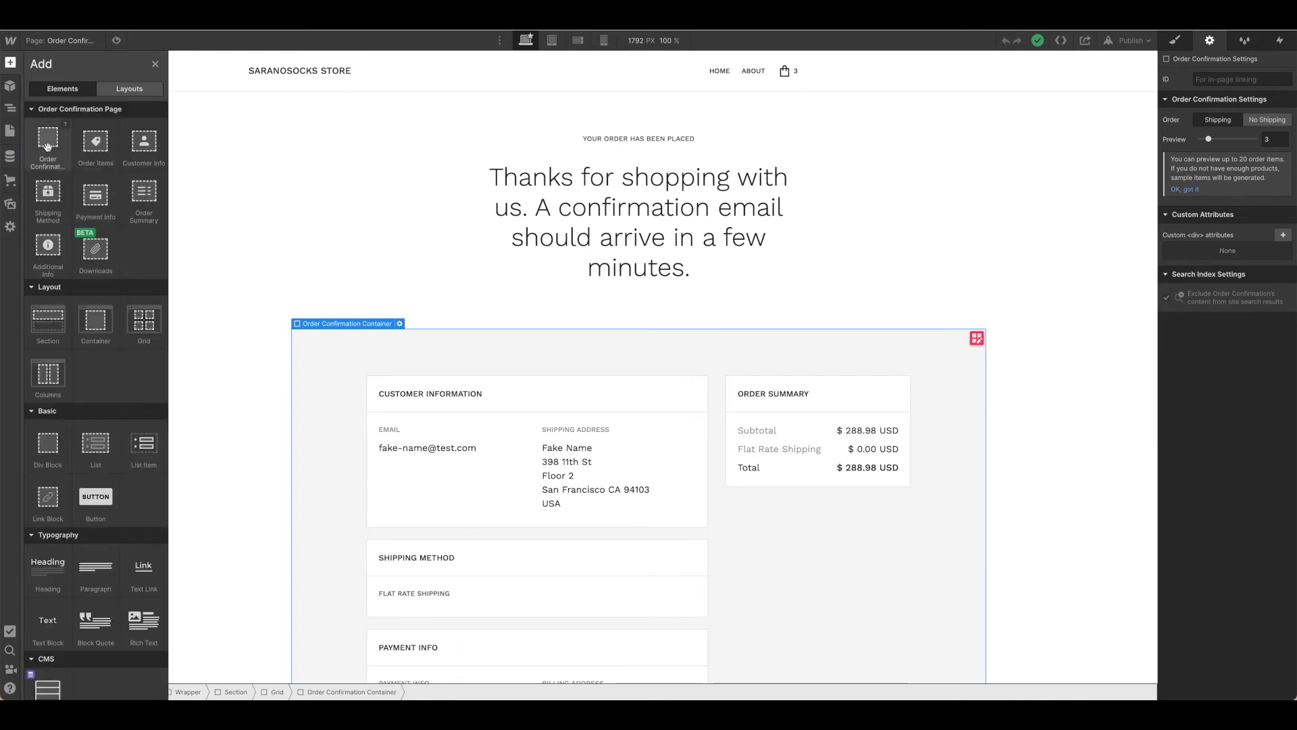
scroll(46, 146, "down", 1)
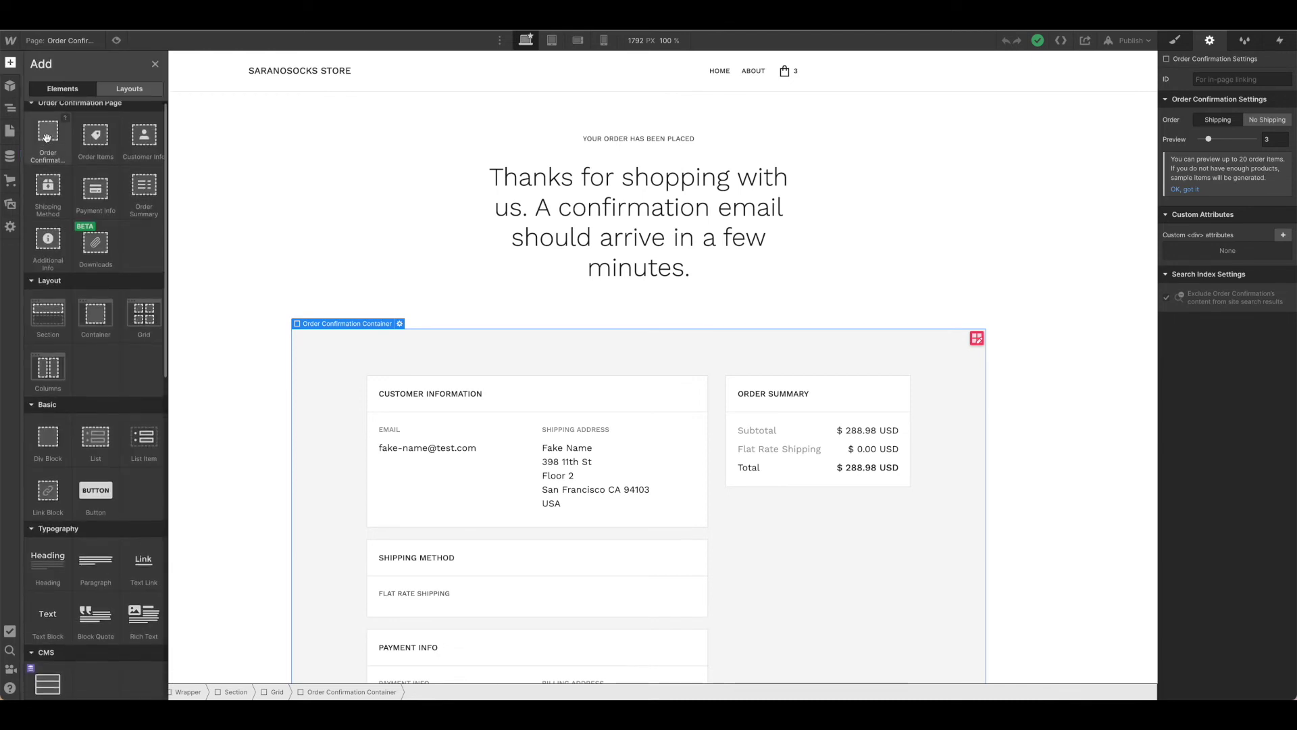
scroll(142, 139, "down", 1)
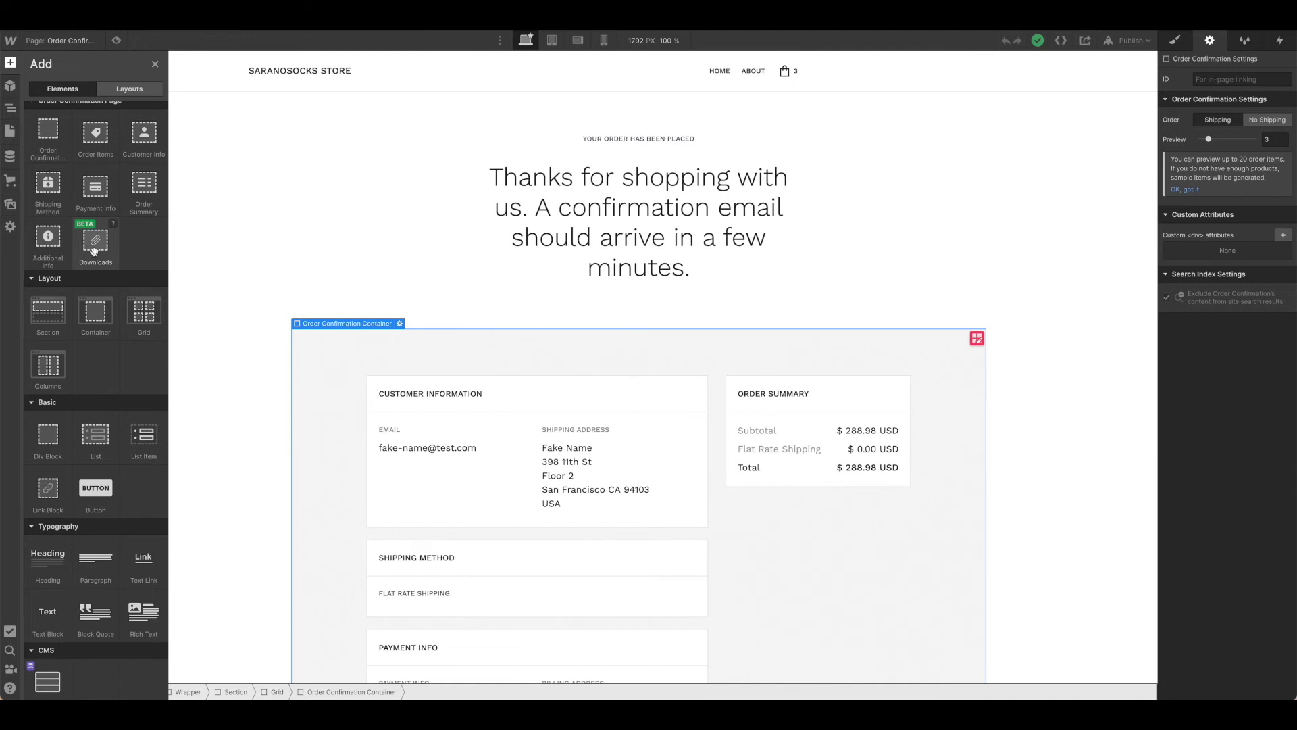
left_click_drag(95, 250, 469, 560)
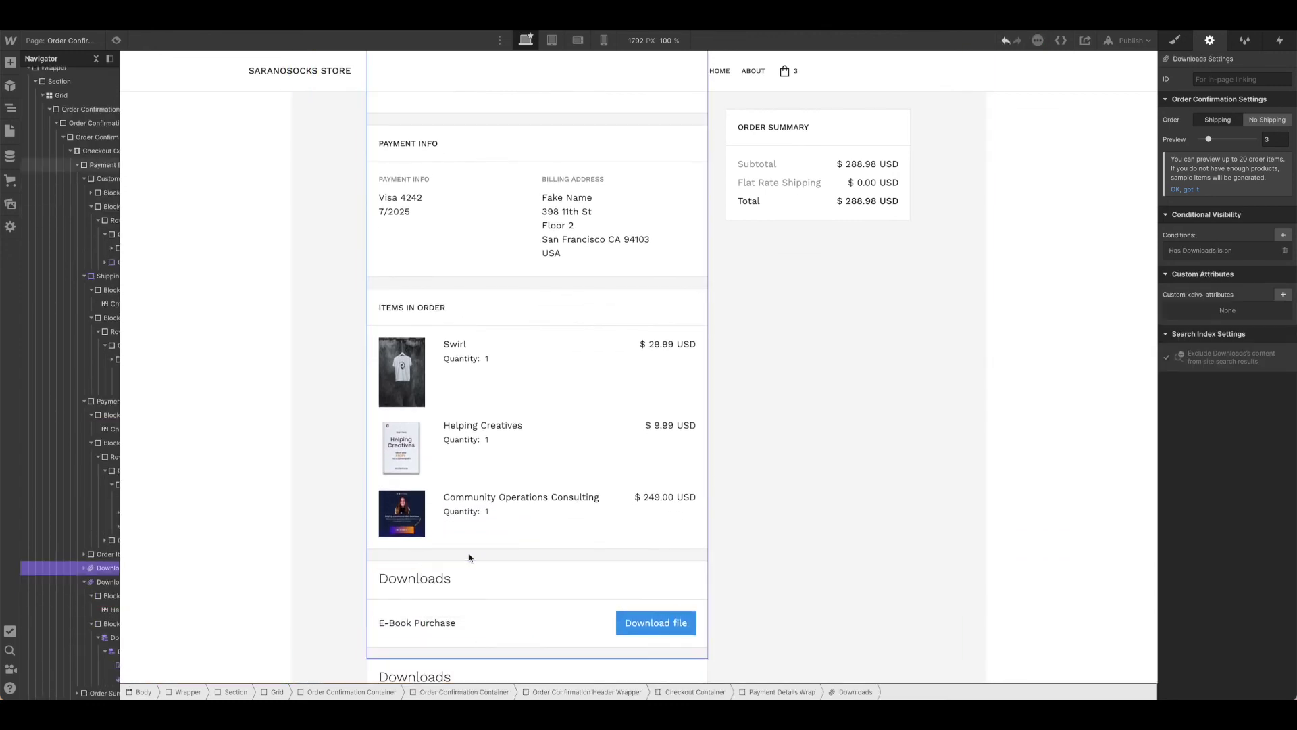
Delete the duplicate Downloads block and dismiss the Downloads visibility notice.
scroll(531, 599, "down", 1)
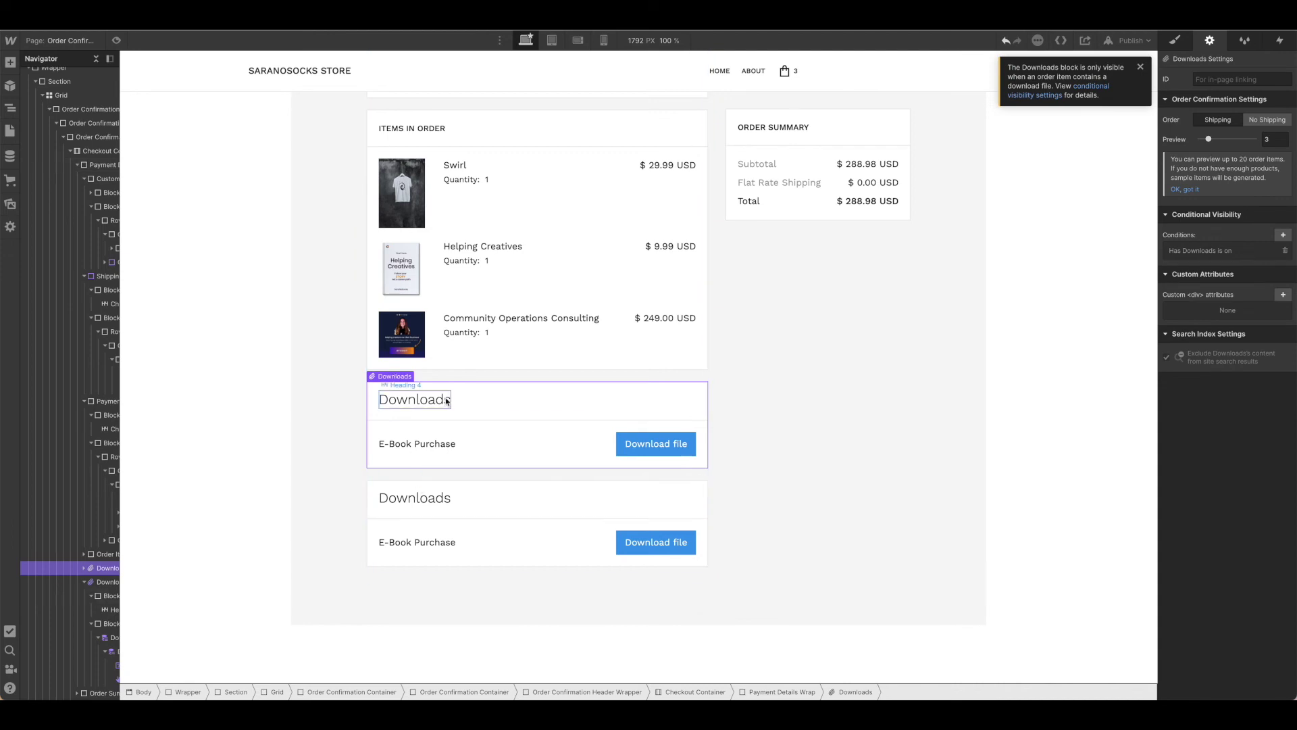
key("Delete")
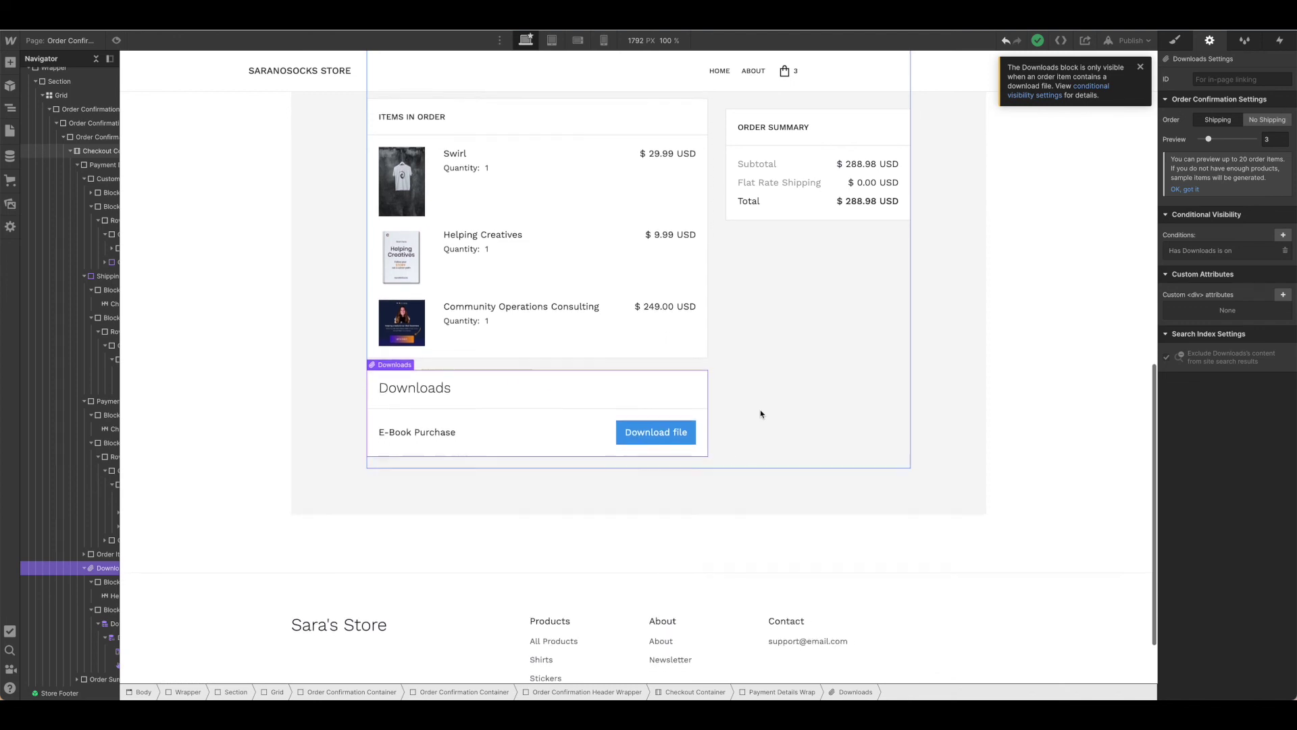
scroll(760, 409, "up", 1)
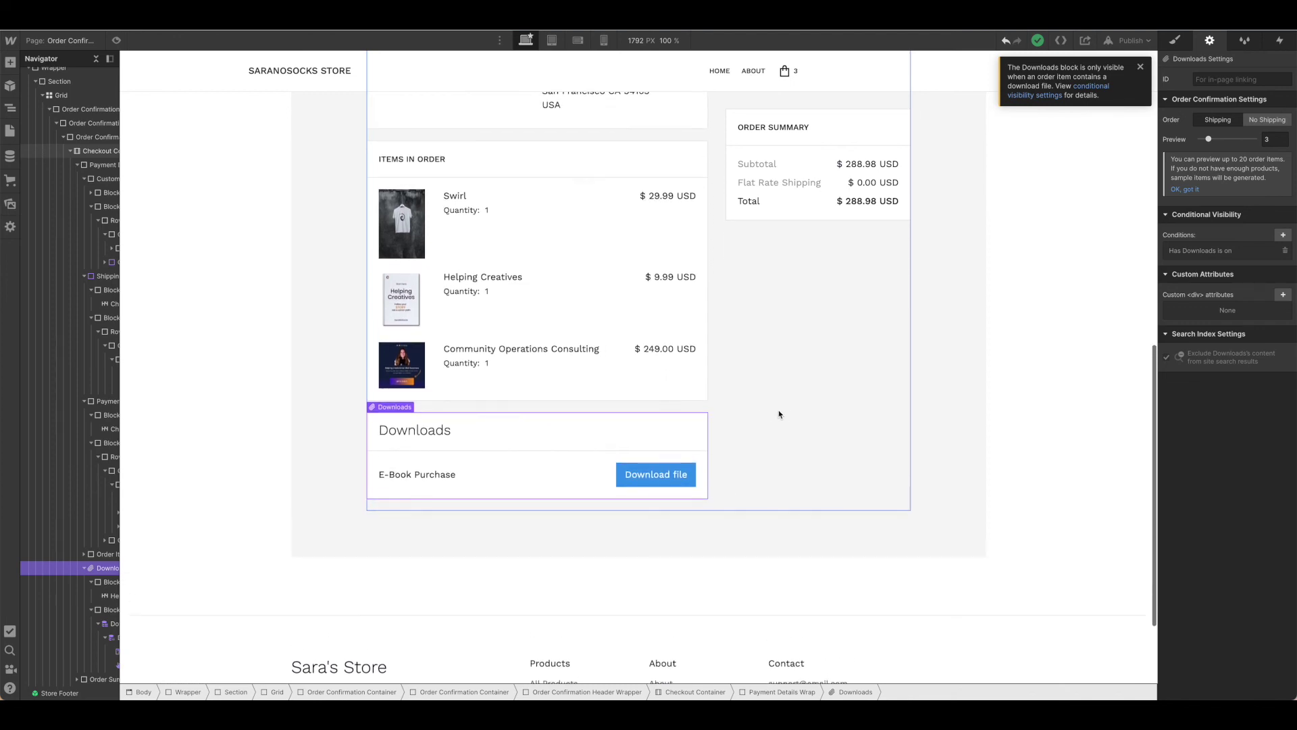
left_click(1141, 68)
Review the remaining Downloads block's Style and Settings, then select its Download file button.
scroll(473, 425, "down", 1)
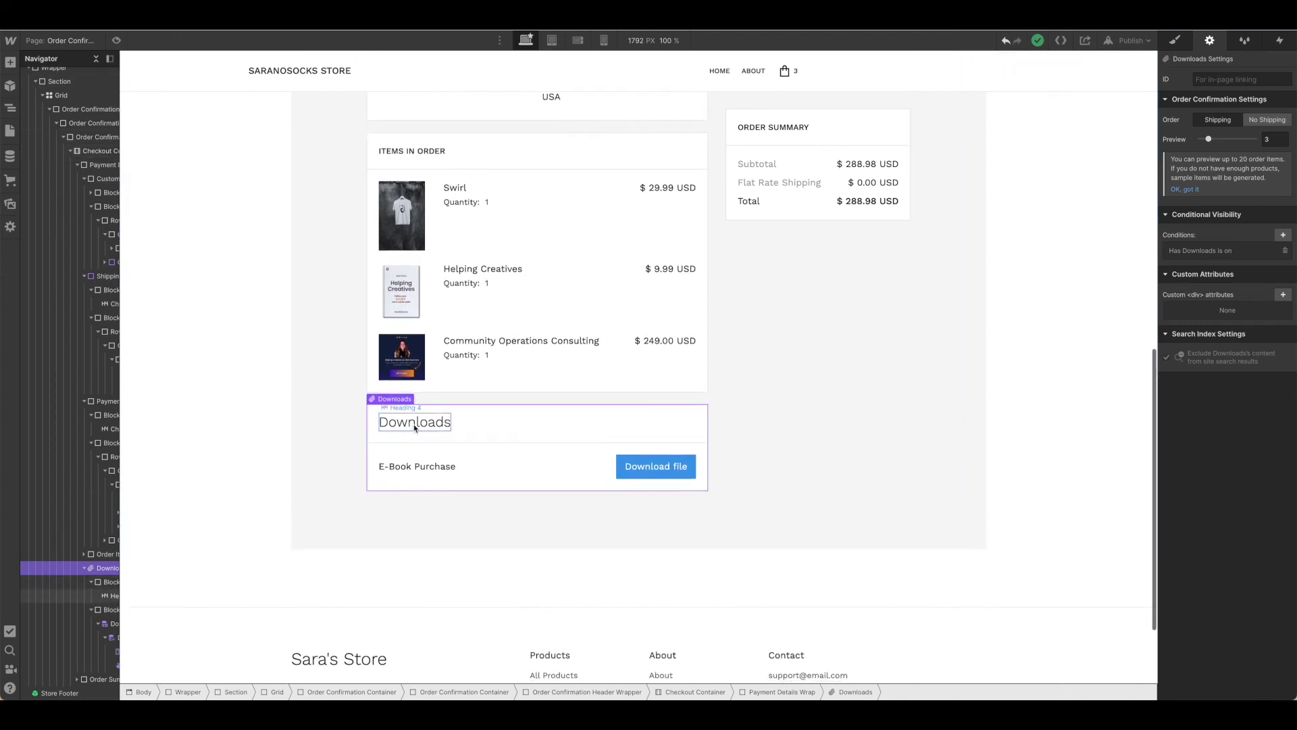
scroll(392, 404, "down", 1)
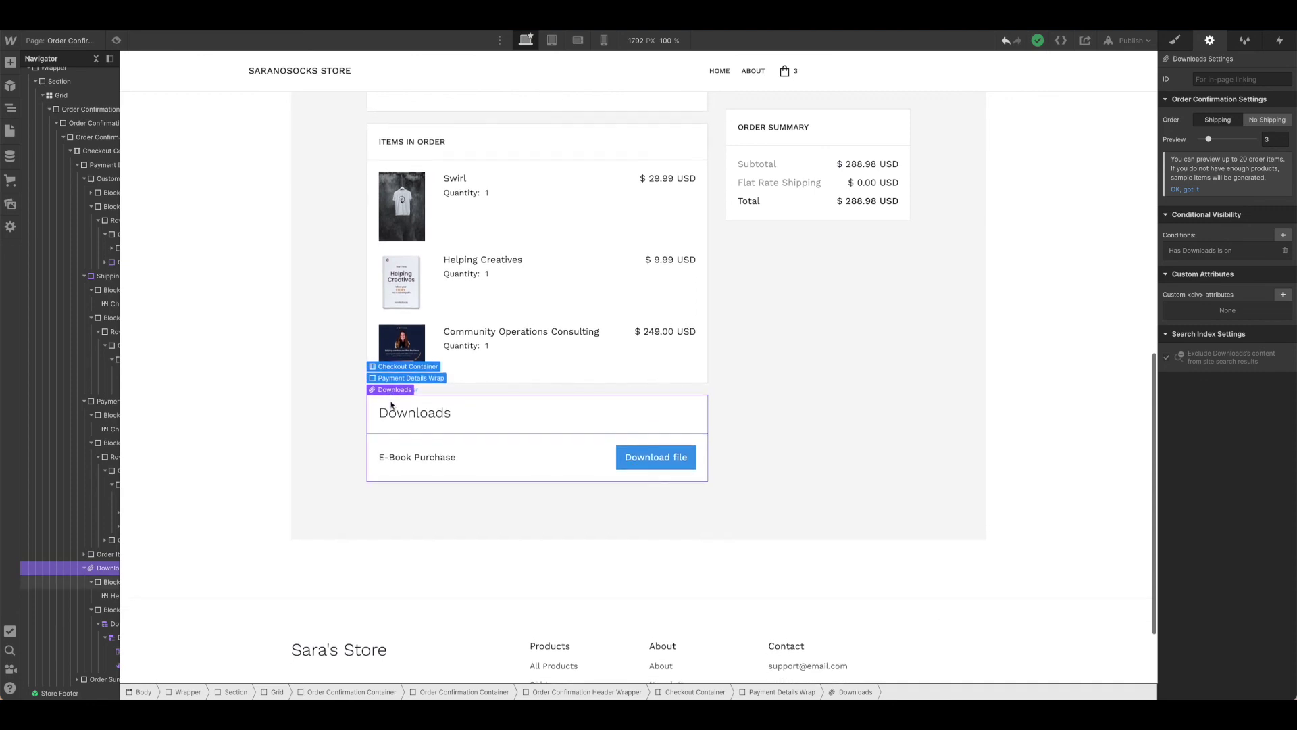
scroll(392, 405, "down", 1)
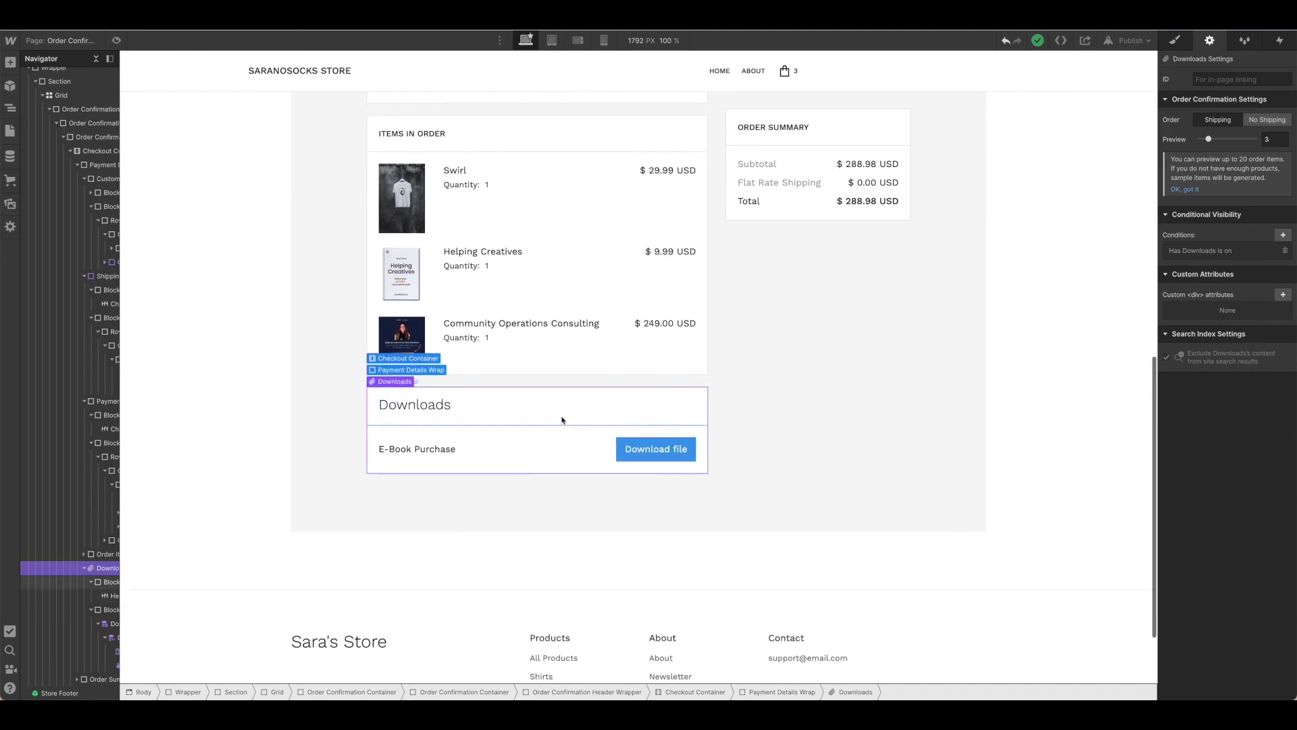
left_click(1175, 42)
left_click(1209, 42)
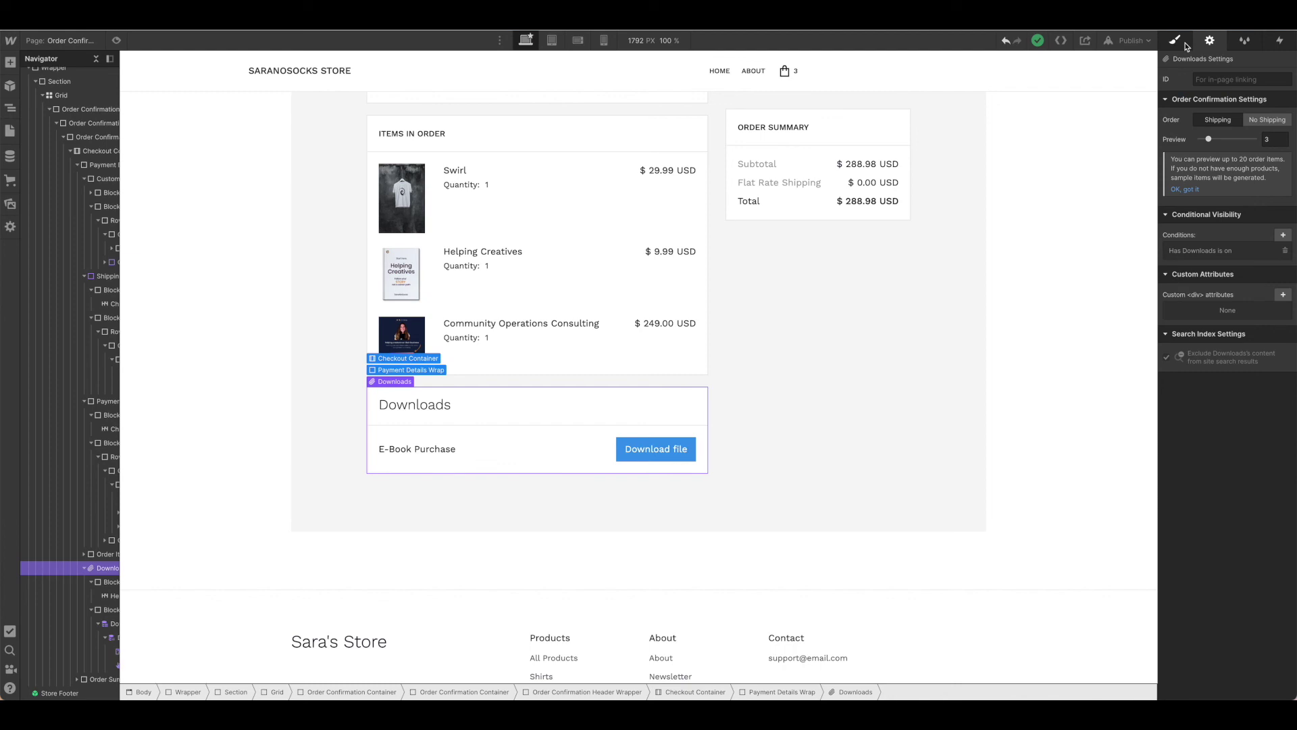
left_click(1185, 45)
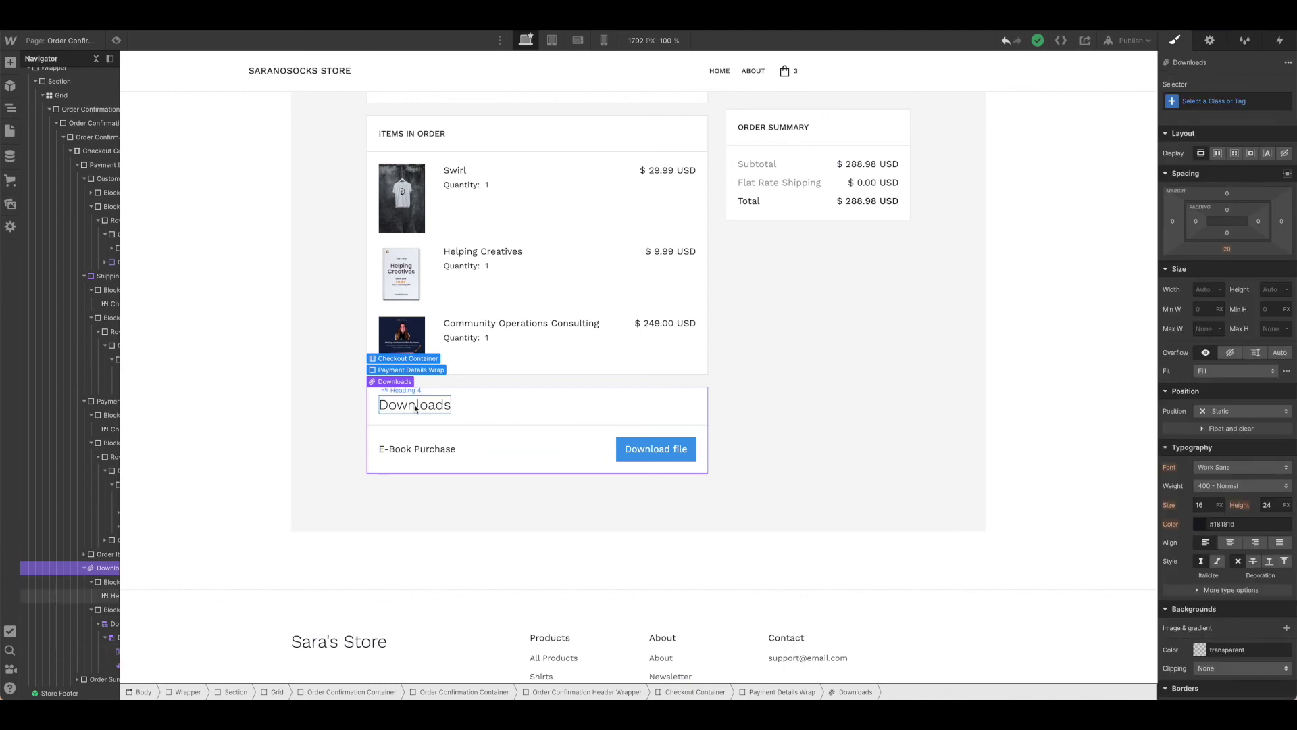
left_click(623, 444)
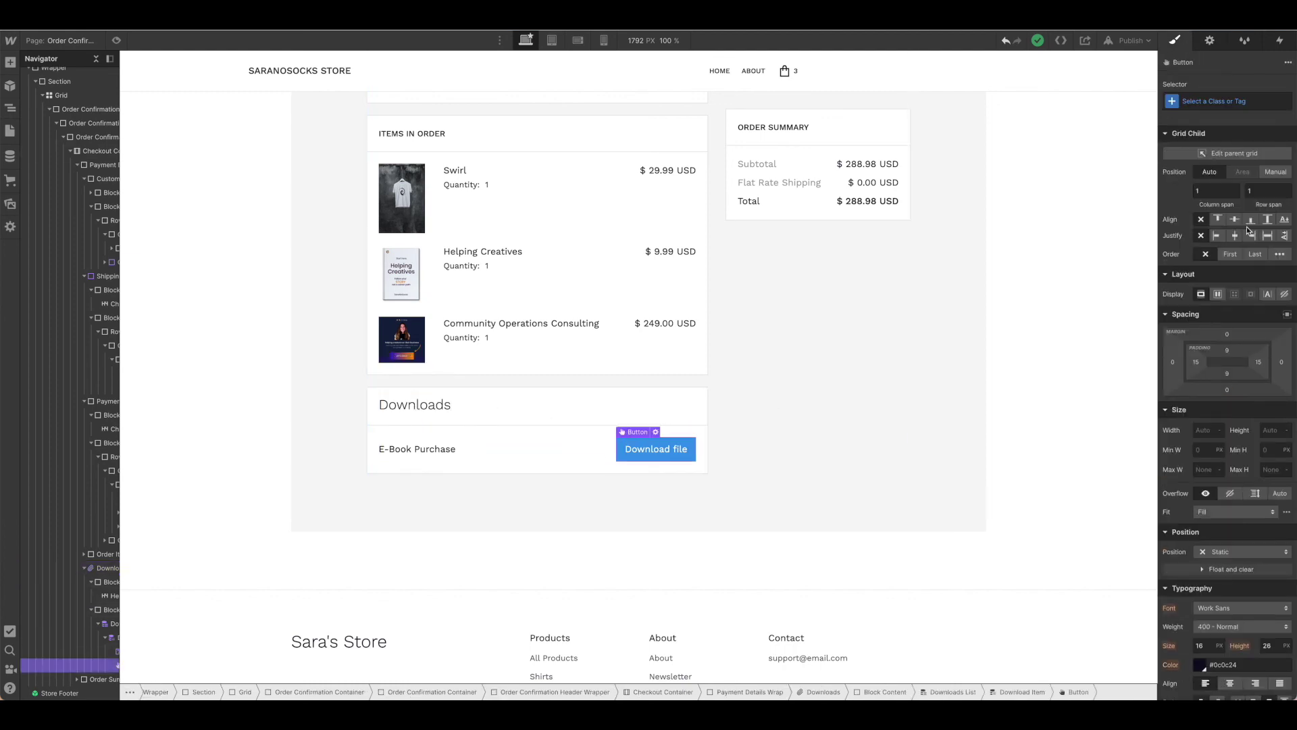
Link the Download file button to the Downloads File URL, opening in a new tab.
left_click(1211, 42)
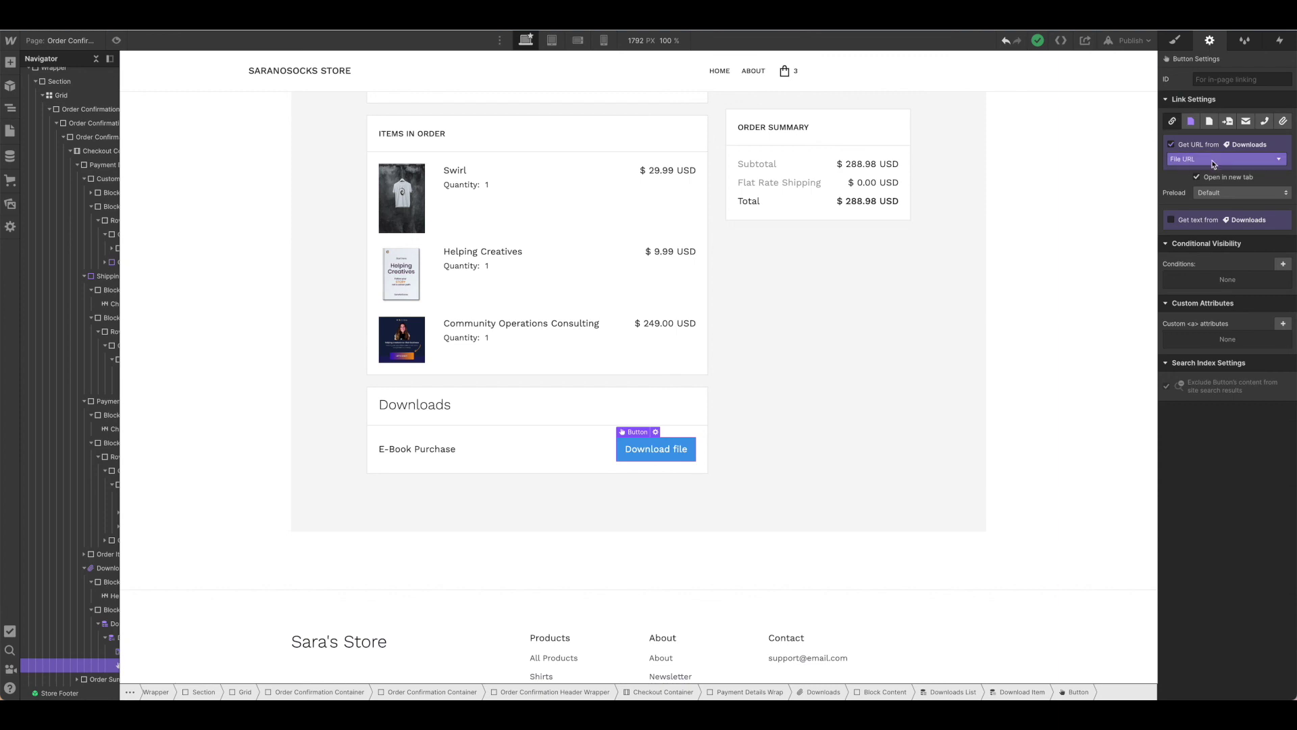
scroll(858, 399, "up", 2)
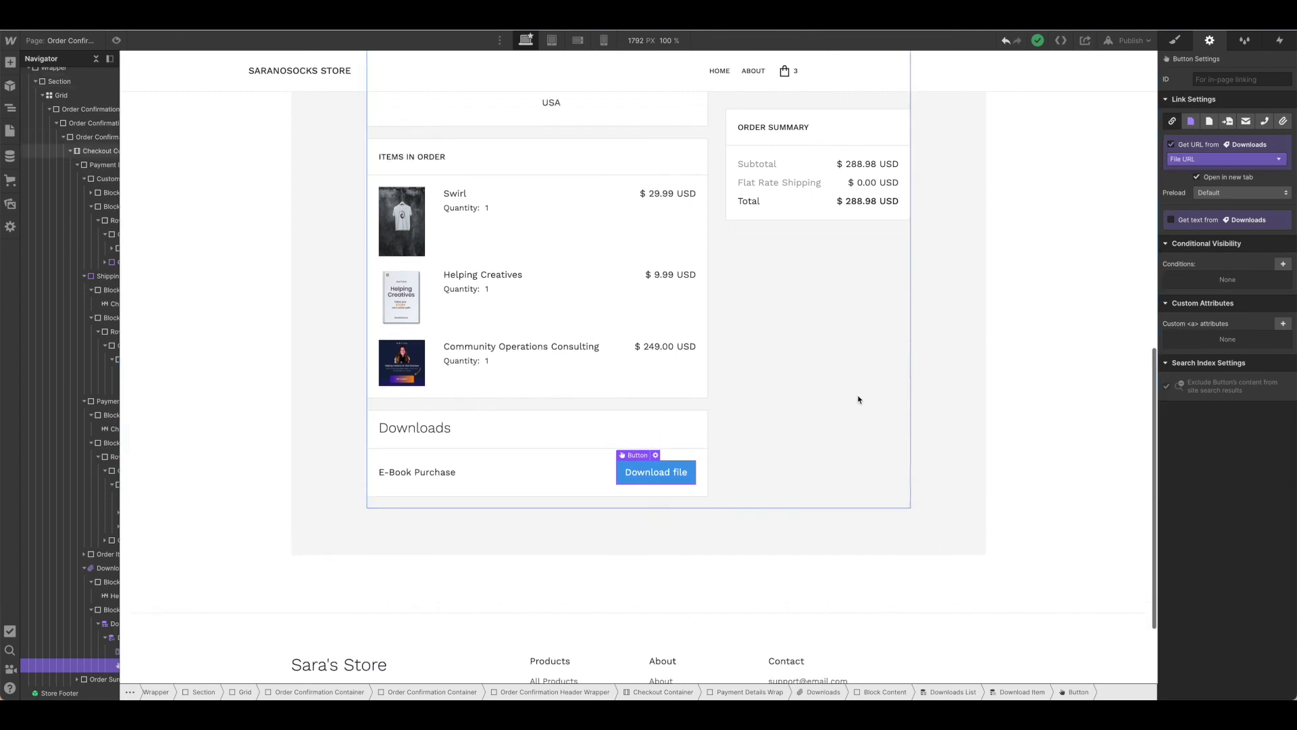
scroll(822, 393, "up", 5)
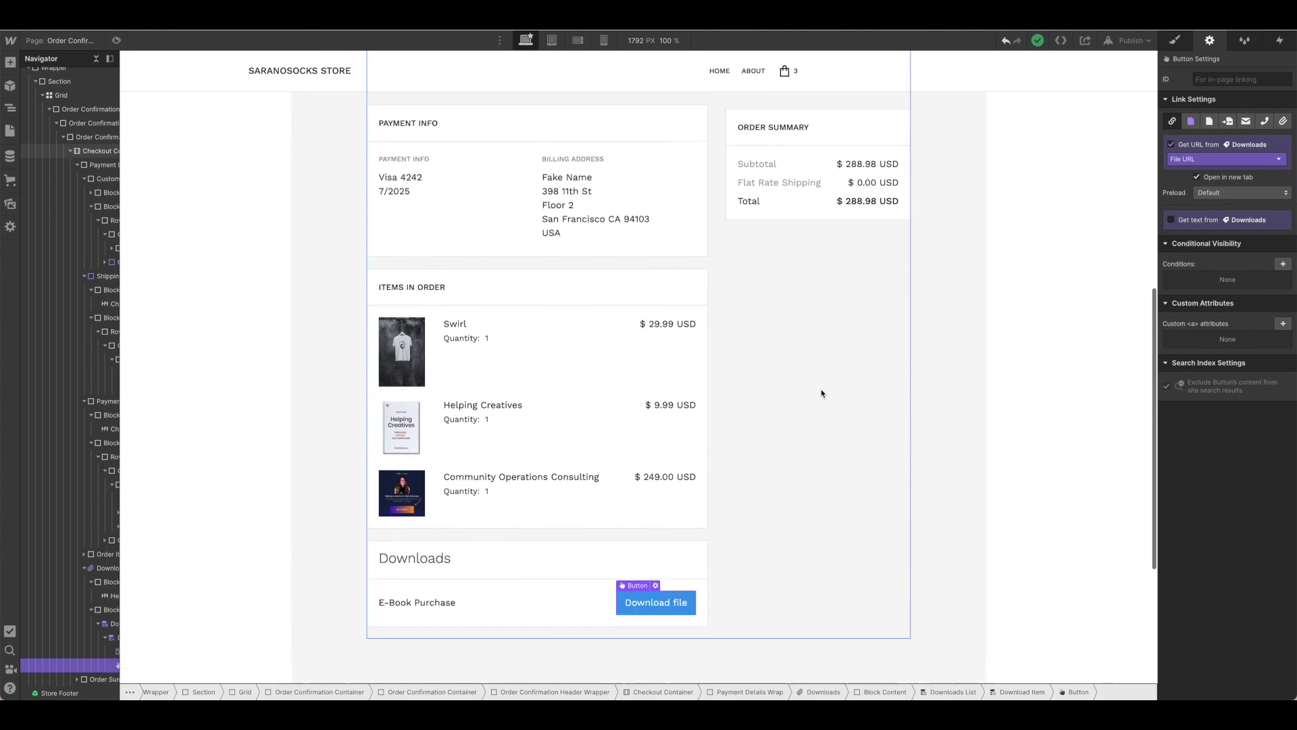
scroll(821, 393, "up", 8)
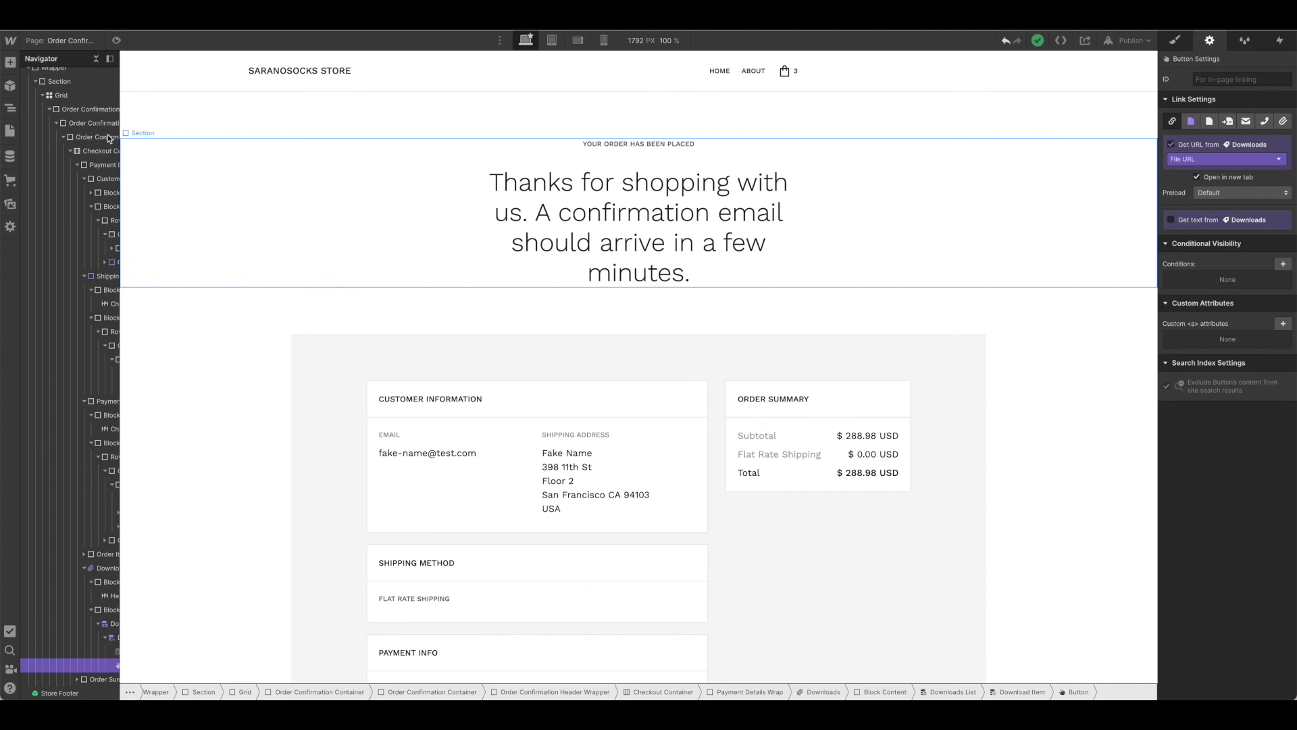
Show the site Pages list and scroll down to the Ecommerce Pages.
left_click(53, 42)
scroll(81, 514, "down", 3)
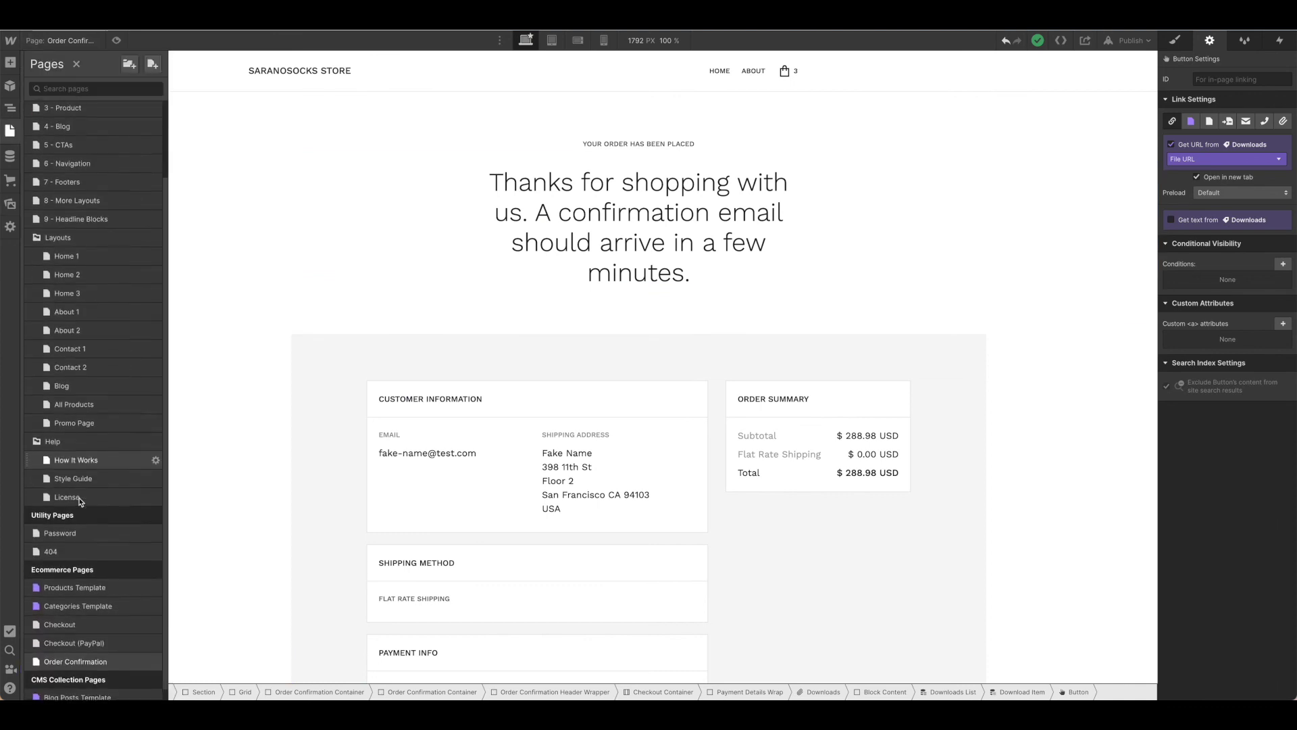